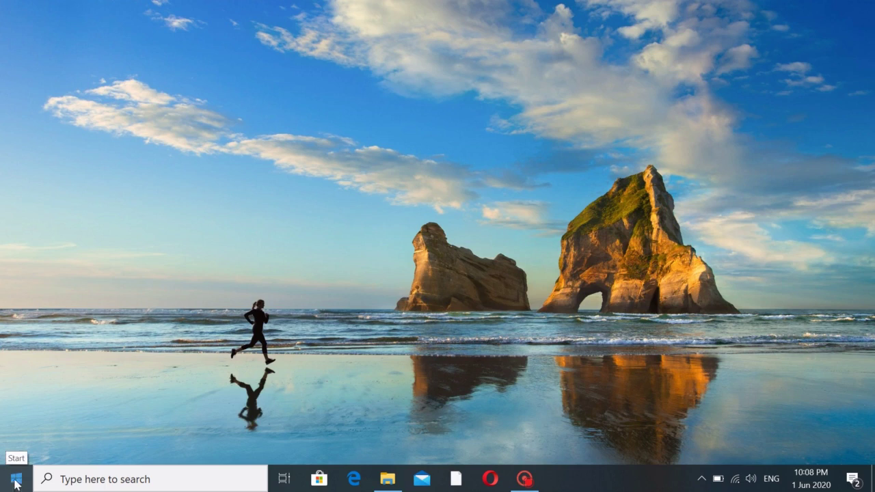
pyautogui.click(16, 482)
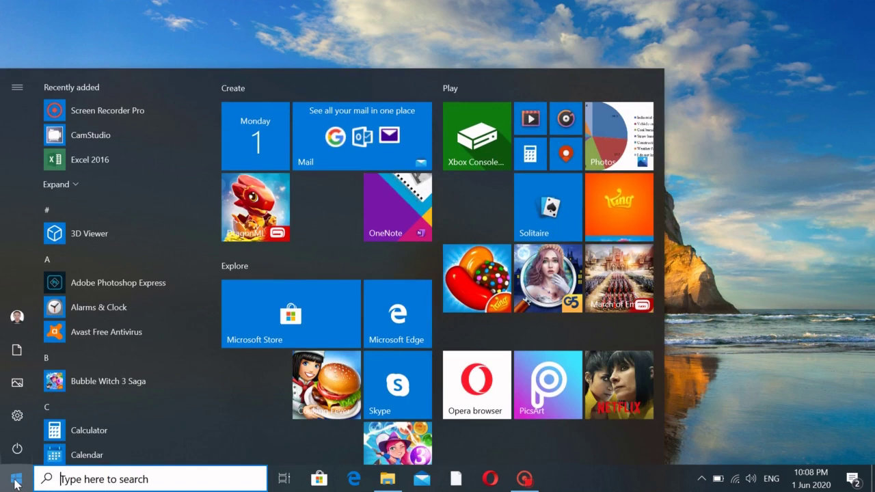
pyautogui.click(60, 185)
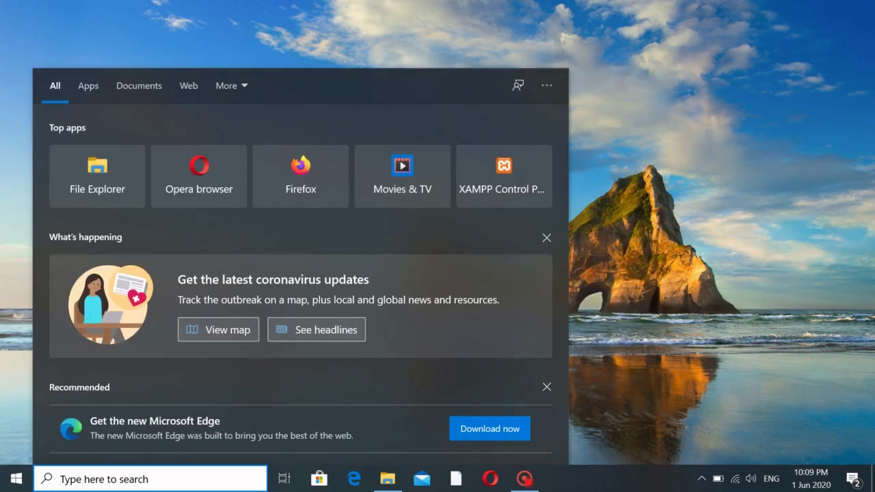
pyautogui.click(16, 481)
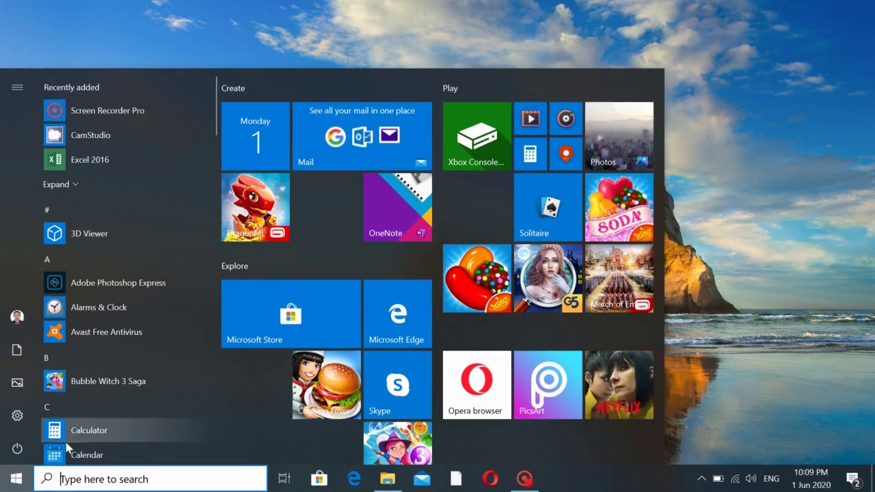
pyautogui.write('word')
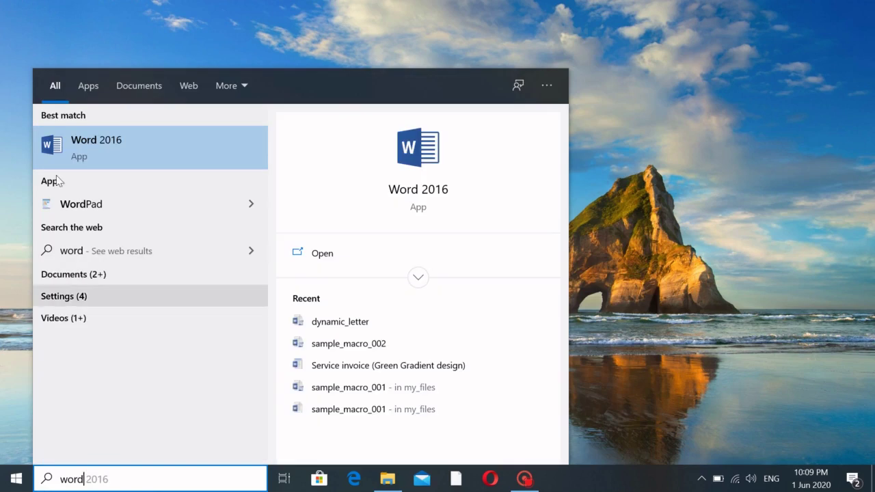
pyautogui.click(15, 482)
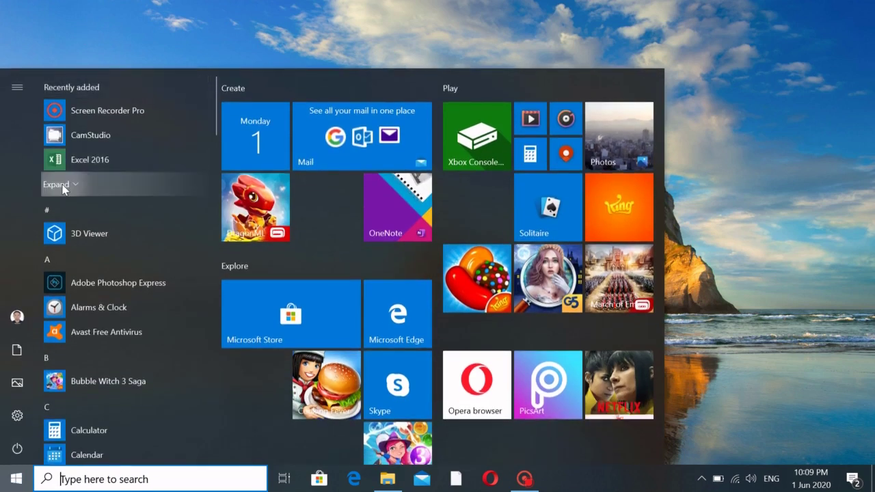
pyautogui.click(58, 186)
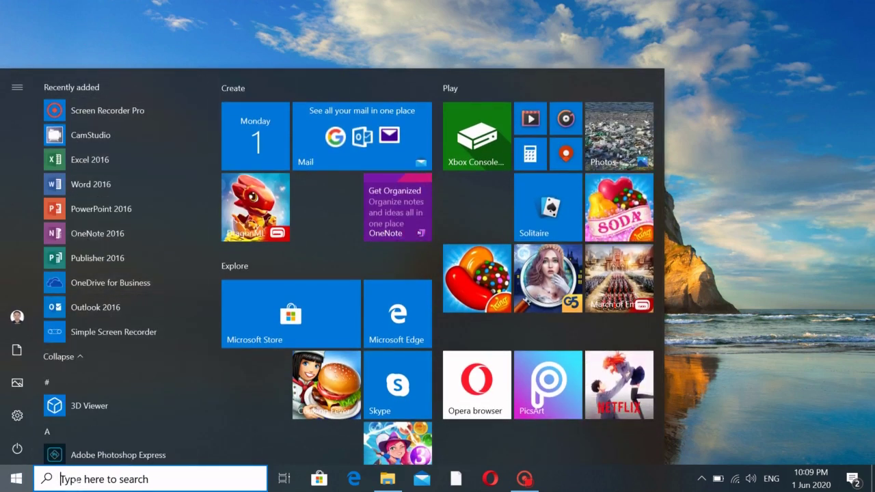
pyautogui.click(70, 485)
# Step: Find and start Word 2016, then create a blank document
pyautogui.click(16, 479)
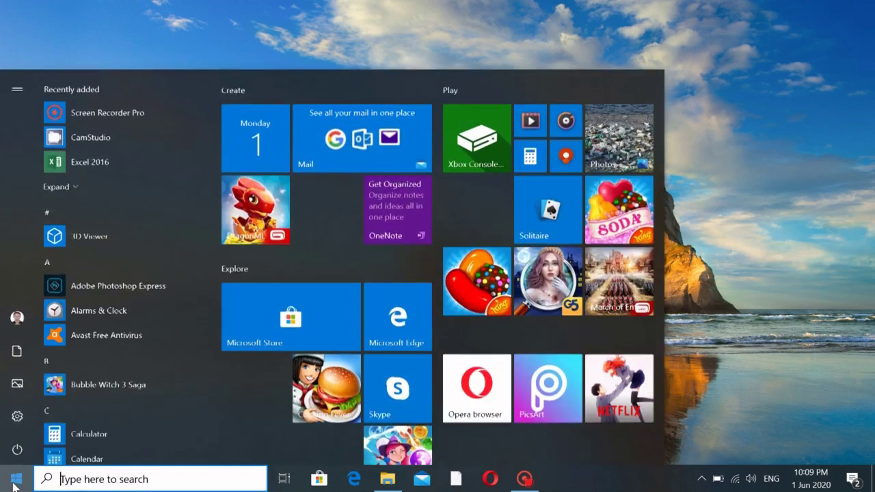
pyautogui.write('word')
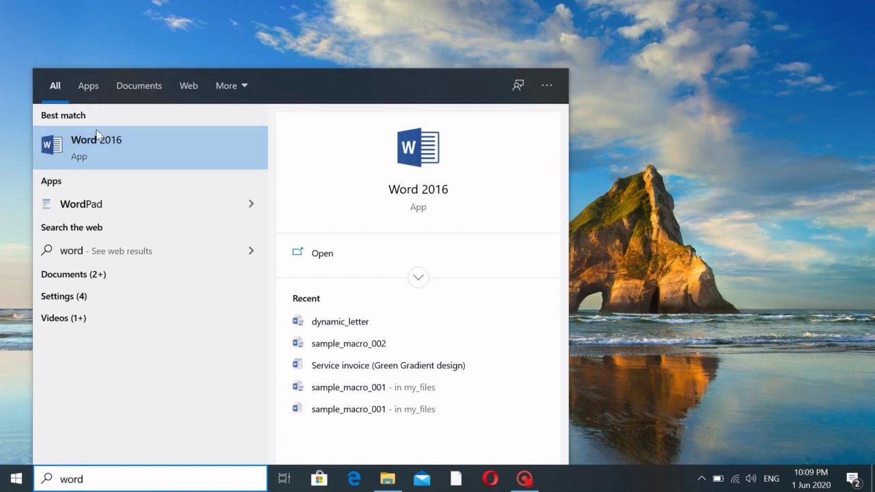
pyautogui.click(96, 145)
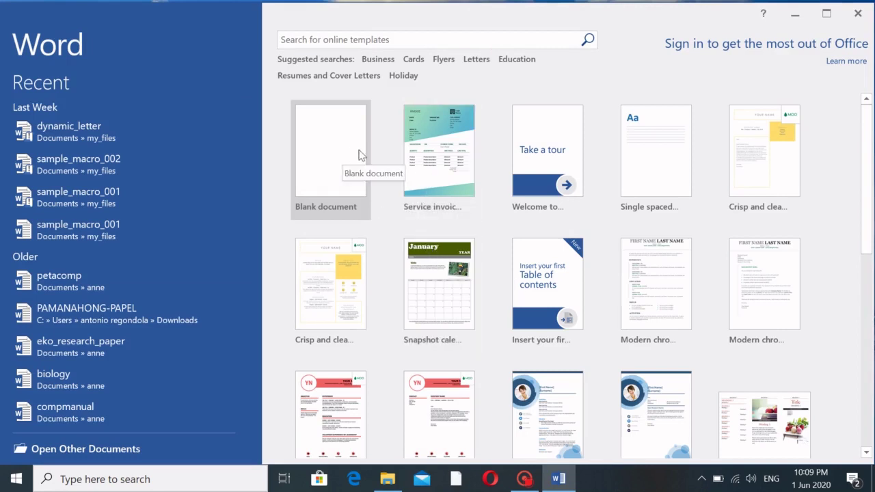
pyautogui.click(327, 169)
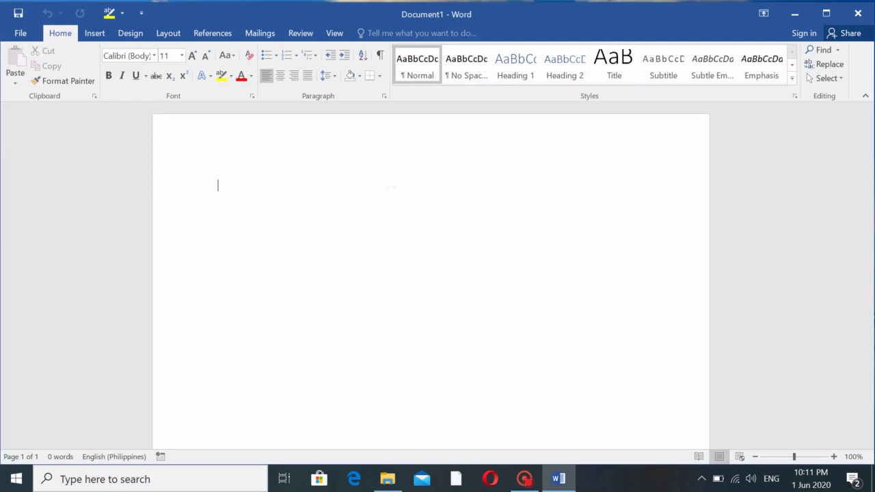
# Step: Leave two empty lines at the start, then write "Dear X," and "How are you today?" on separate lines
pyautogui.press('Return')
pyautogui.press('Return')
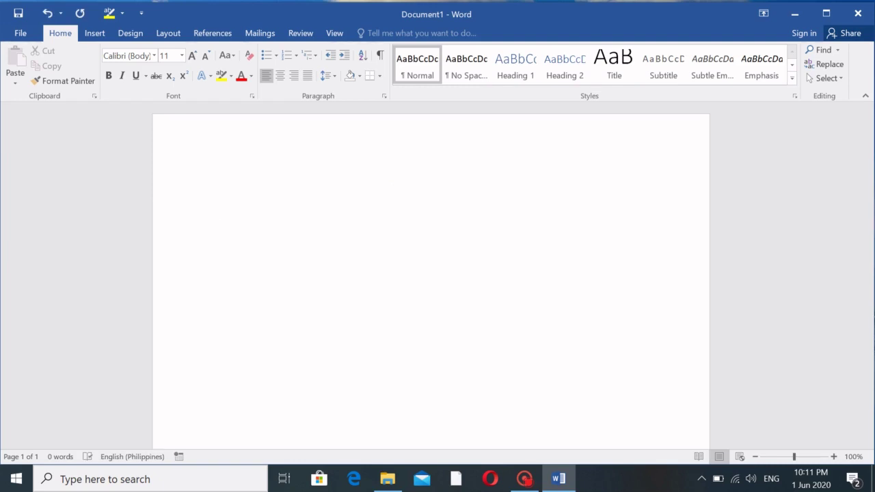
pyautogui.write('Dear X,')
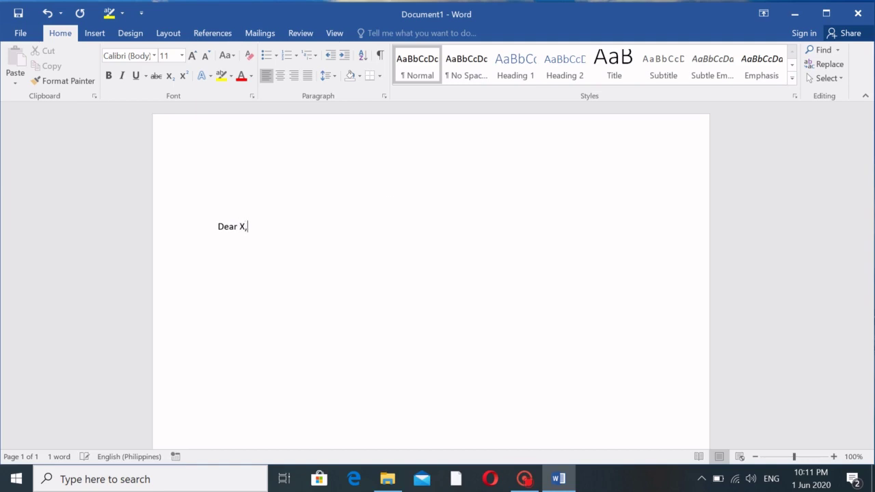
pyautogui.press('Return')
pyautogui.write('H')
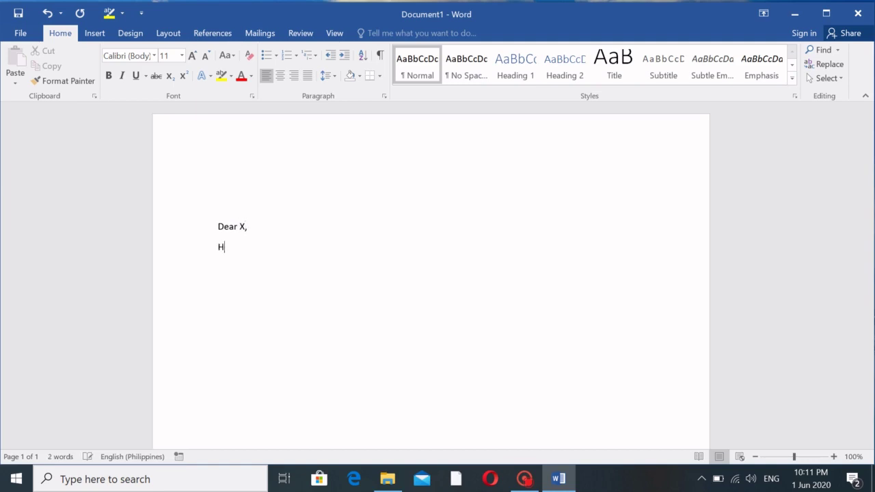
pyautogui.write('ow are you today?')
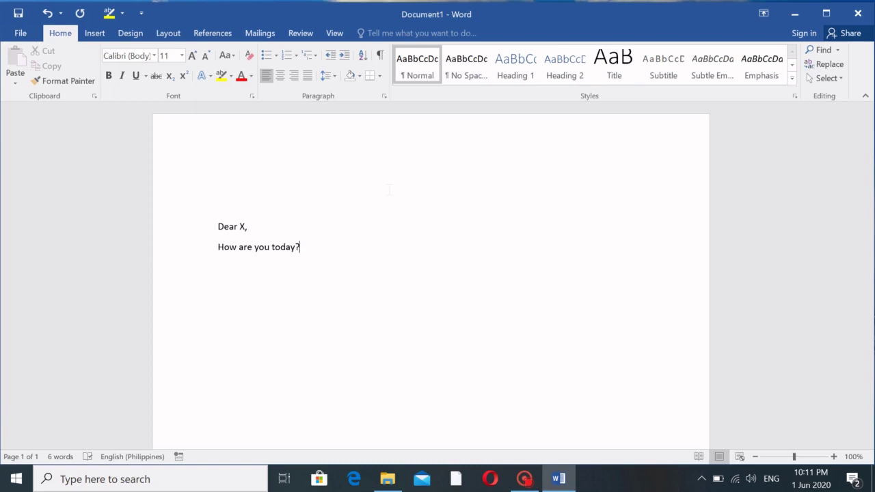
# Step: Close the letter after a blank line with "Sincerely," and the sender placeholder "Y" below it
pyautogui.press('Return')
pyautogui.press('Return')
pyautogui.write('Sincerely,')
pyautogui.press('Return')
pyautogui.write('Y')
# Step: Move the insertion point back to the first empty line above the greeting
pyautogui.press('Up')
pyautogui.press('Up')
pyautogui.press('Up')
pyautogui.press('Up')
pyautogui.press('Up')
pyautogui.press('Up')
pyautogui.press('Right')
pyautogui.press('Right')
pyautogui.press('Right')
pyautogui.press('Right')
pyautogui.press('Left')
pyautogui.press('Right')
pyautogui.press('Right')
pyautogui.press('Down')
pyautogui.press('Down')
pyautogui.press('Down')
pyautogui.press('Up')
pyautogui.press('Up')
pyautogui.press('Up')
pyautogui.press('Up')
pyautogui.press('Down')
pyautogui.hotkey('ctrl', 'Right')
pyautogui.press('Down')
pyautogui.press('Down')
pyautogui.press('Down')
pyautogui.press('Up')
pyautogui.press('Up')
pyautogui.press('Up')
pyautogui.press('Up')
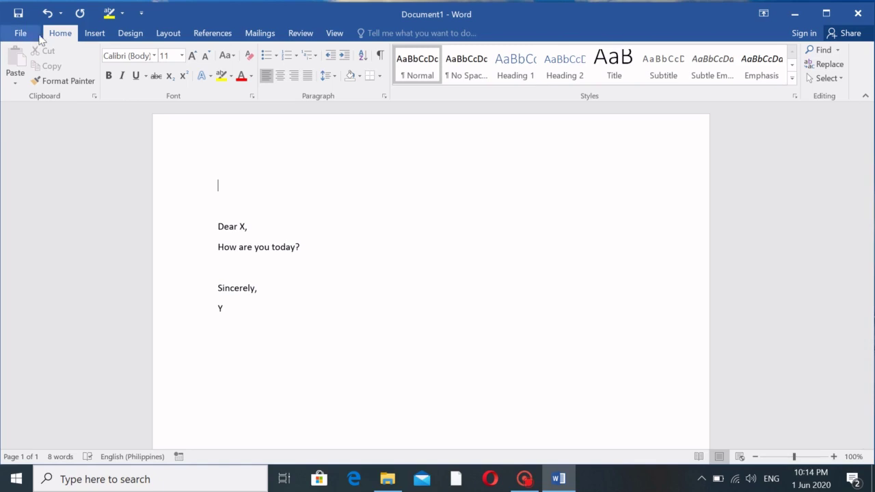
pyautogui.click(219, 185)
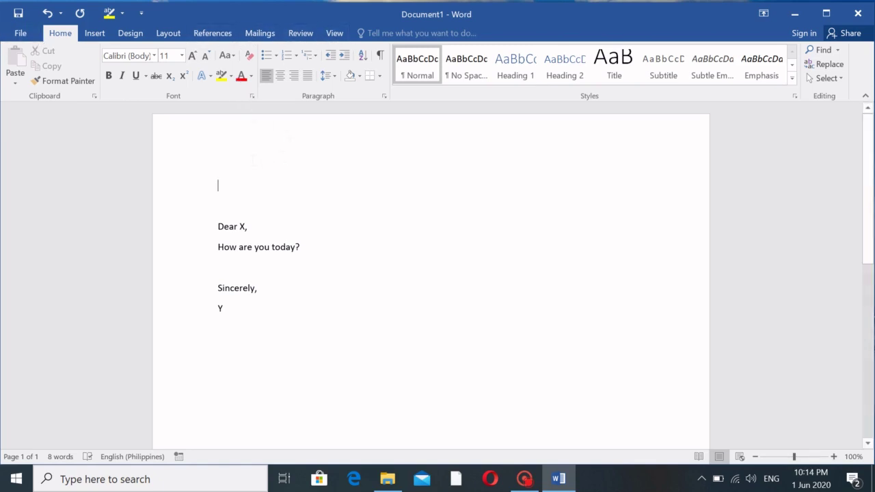
# Step: Enable the Developer tab in the ribbon customization options and display its tools
pyautogui.click(17, 34)
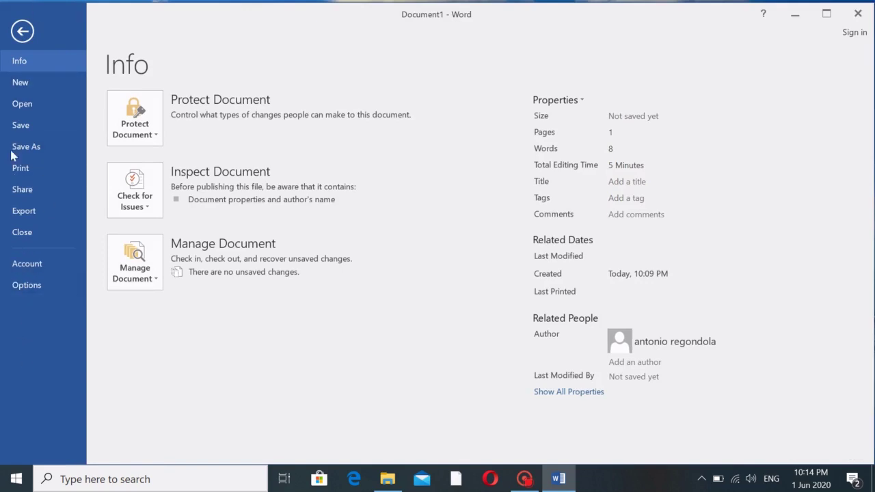
pyautogui.click(27, 286)
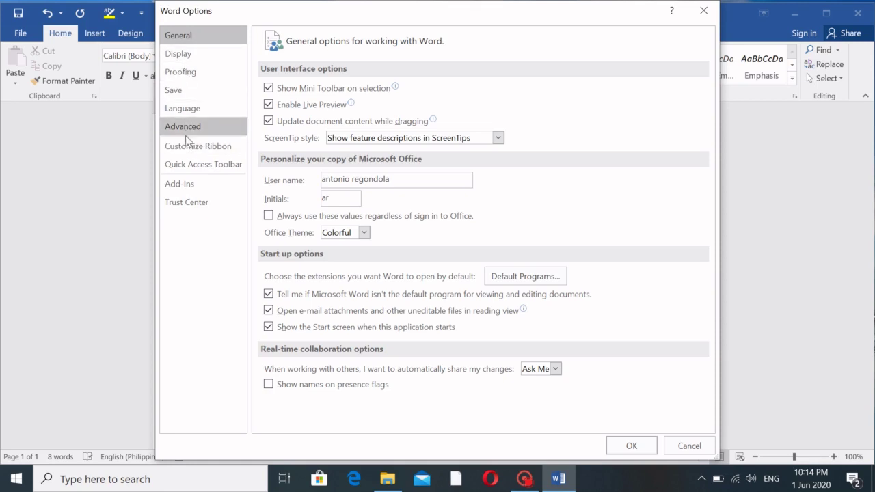
pyautogui.click(219, 149)
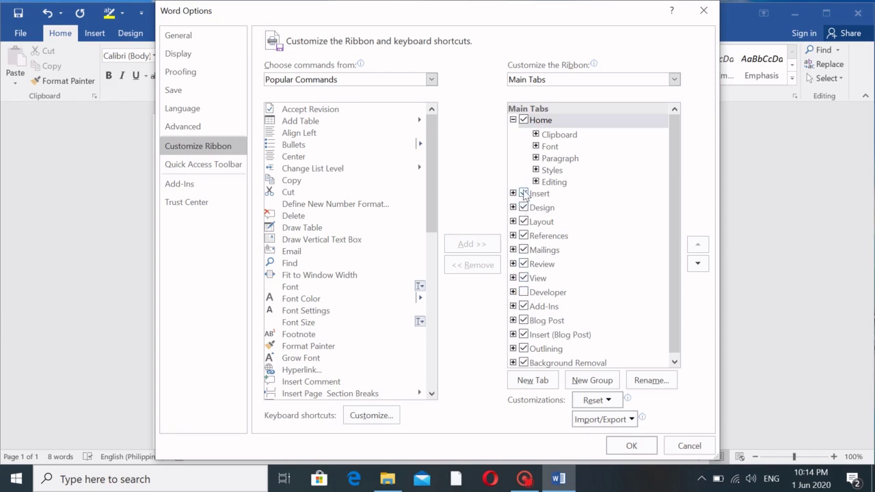
pyautogui.click(524, 293)
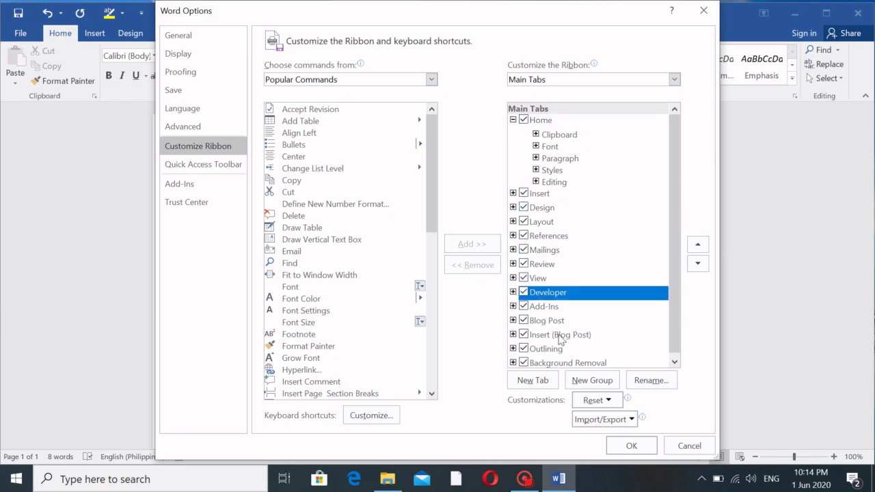
pyautogui.click(629, 448)
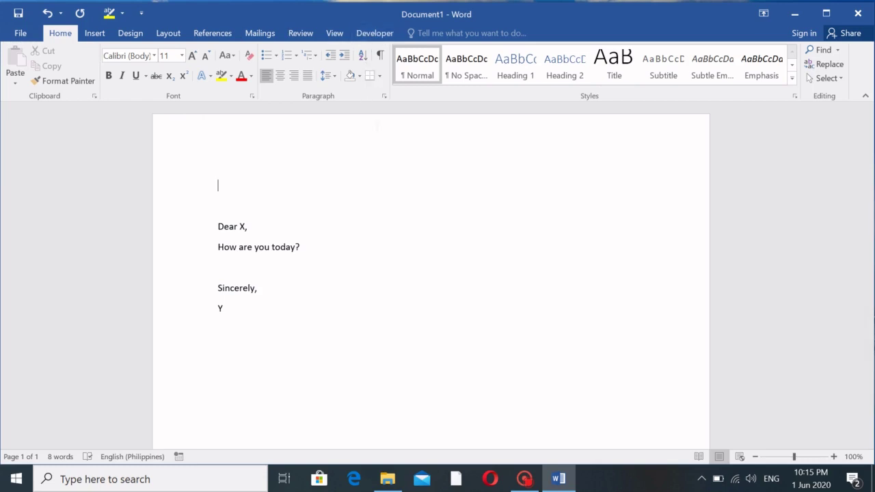
pyautogui.click(376, 34)
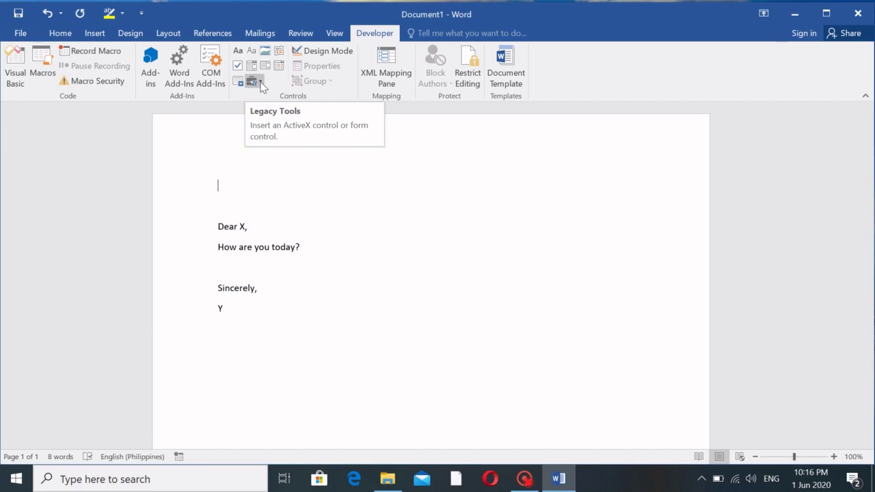
# Step: Write the labels "Recipient :" and "Sender :" on separate lines above the greeting
pyautogui.click(260, 83)
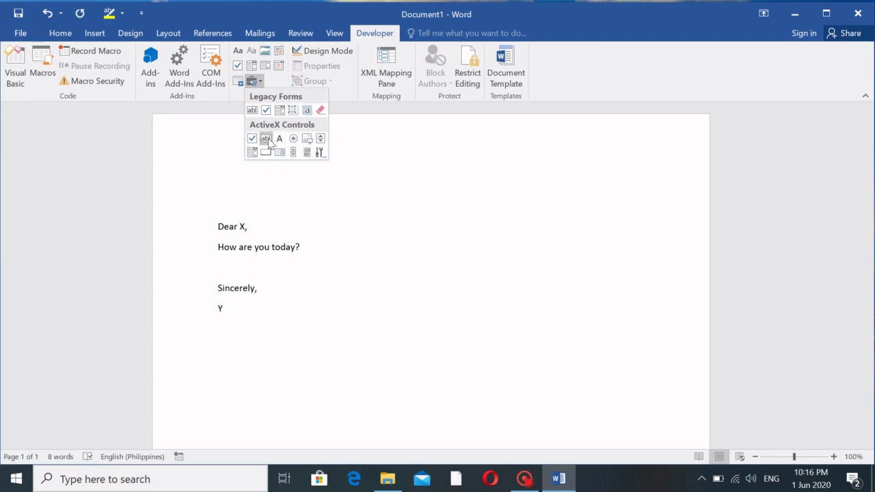
pyautogui.click(233, 188)
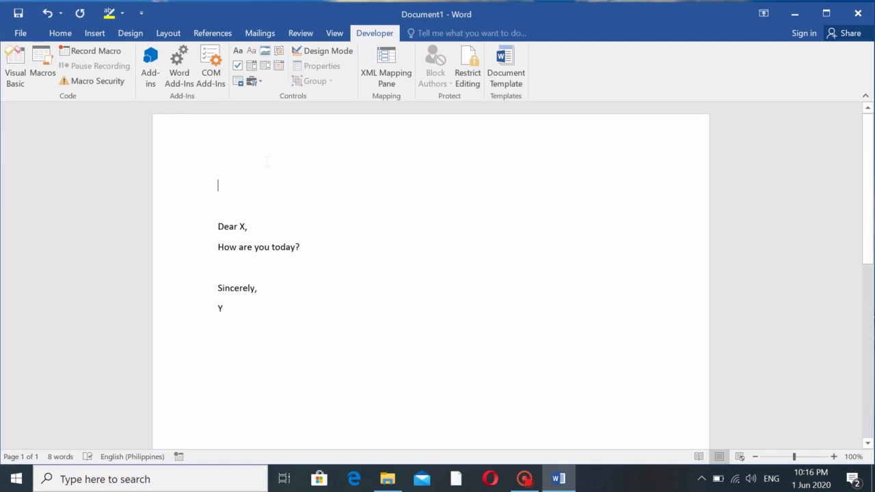
pyautogui.write('Recipient :')
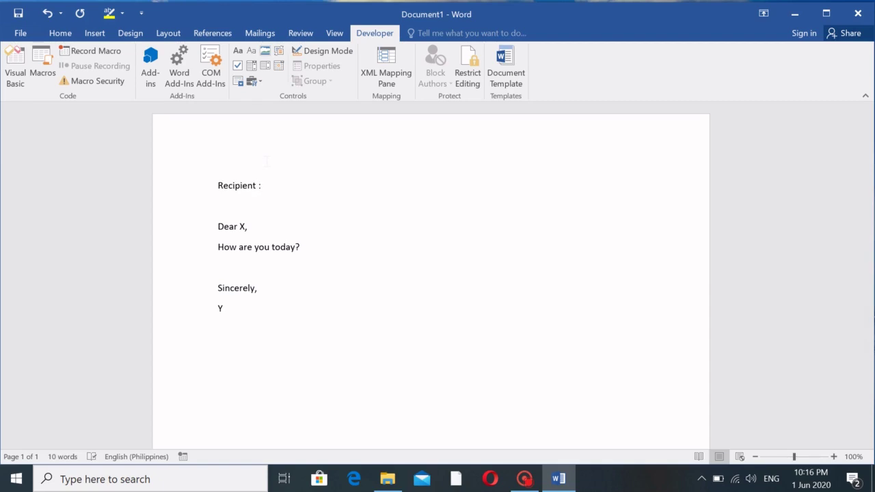
pyautogui.press('Return')
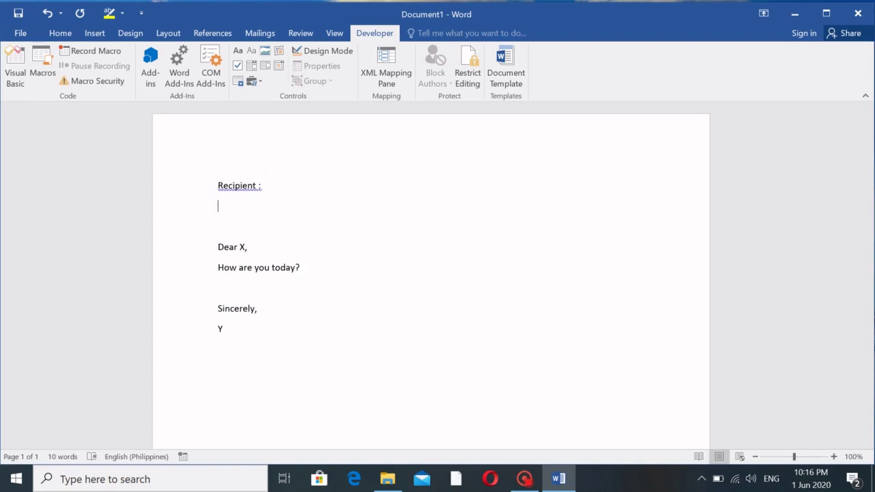
pyautogui.write('Sender :')
# Step: Insert an ActiveX text box control directly after the "Recipient :" label
pyautogui.click(253, 185)
pyautogui.click(264, 186)
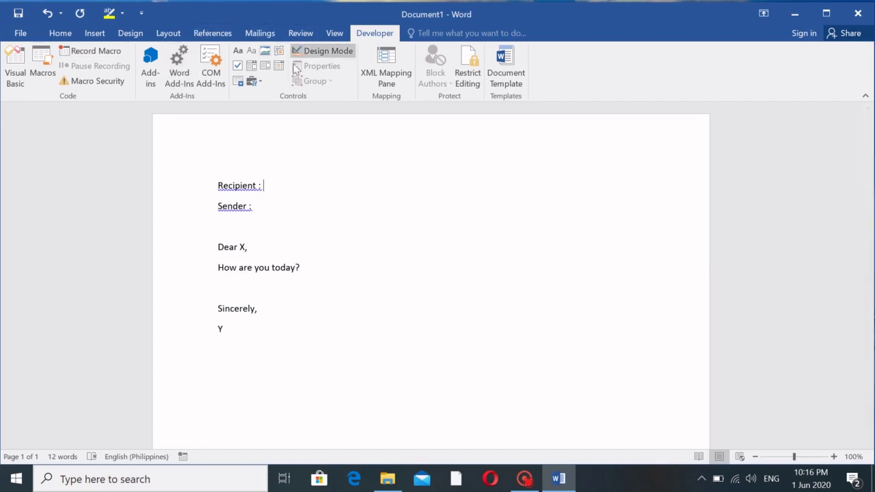
pyautogui.click(260, 83)
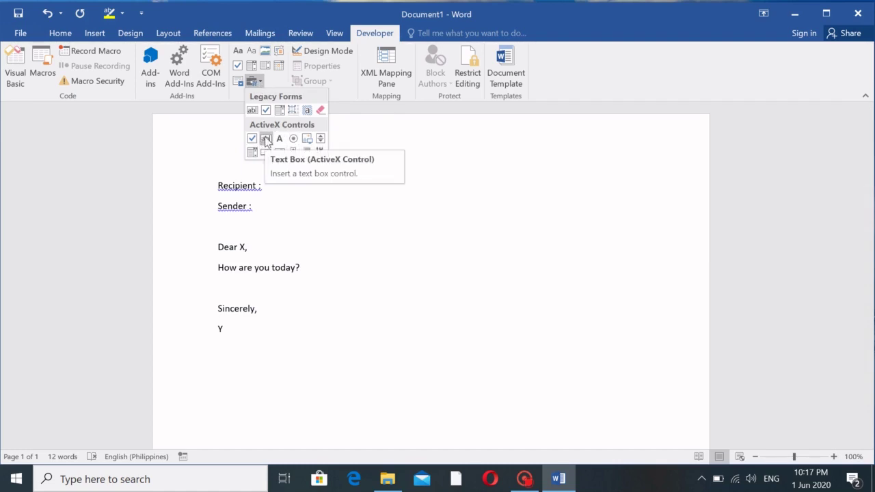
pyautogui.click(266, 140)
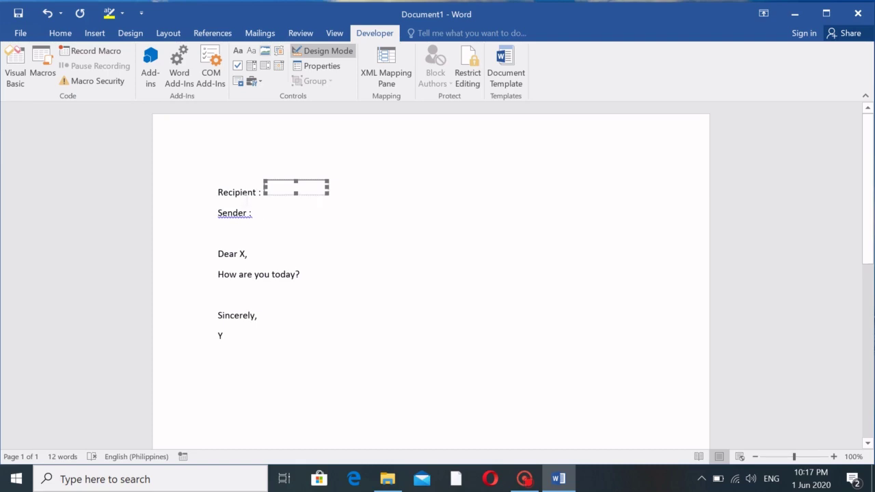
# Step: Turn off Design Mode and enter the test text "xcscs fsdf sf" in the recipient text box
pyautogui.click(335, 52)
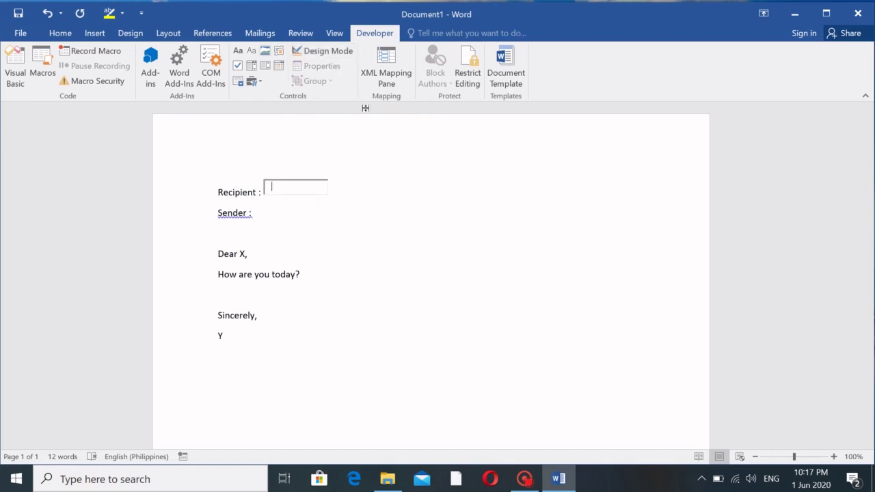
pyautogui.write('xcscs fsdf')
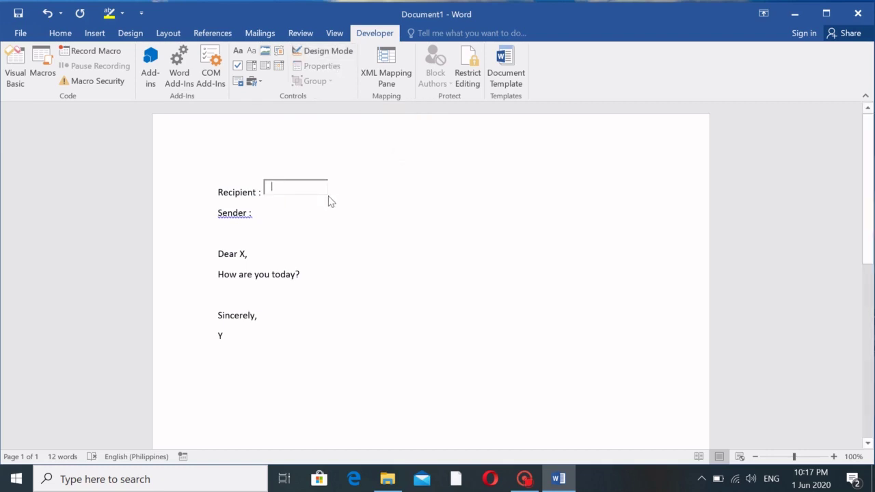
pyautogui.write(' sf')
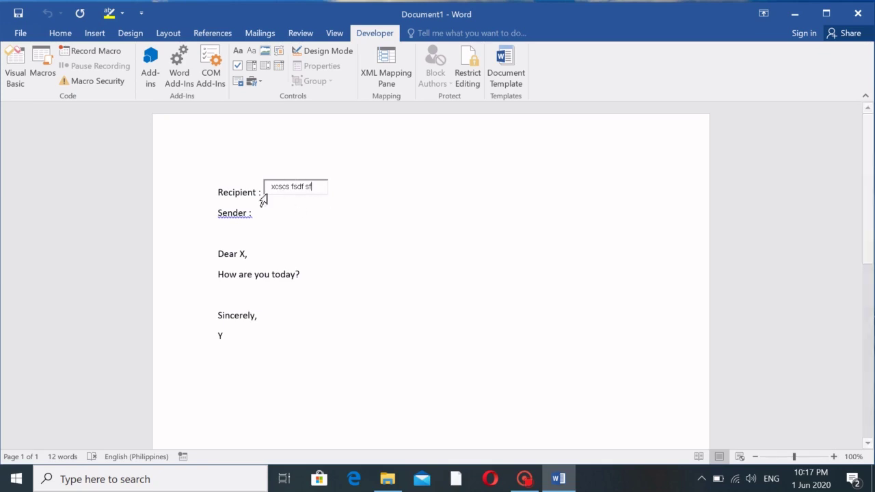
# Step: Turn Design Mode on and select the recipient text box
pyautogui.click(315, 52)
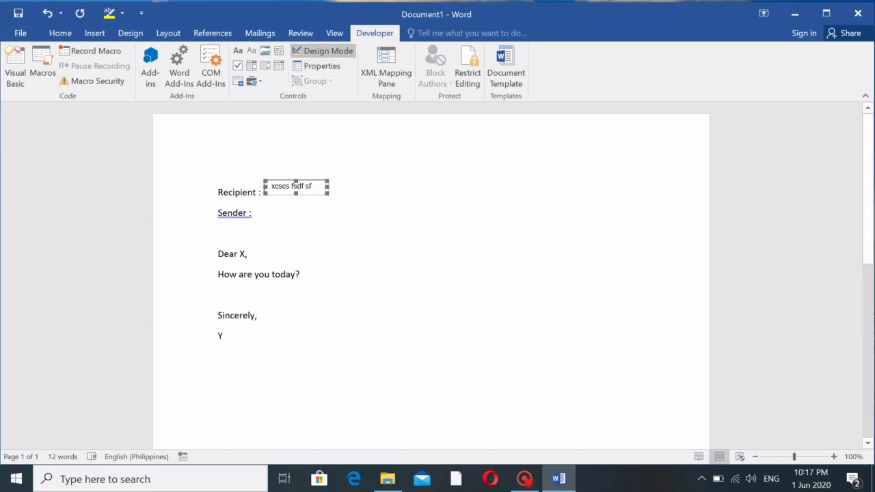
pyautogui.tripleClick(318, 193)
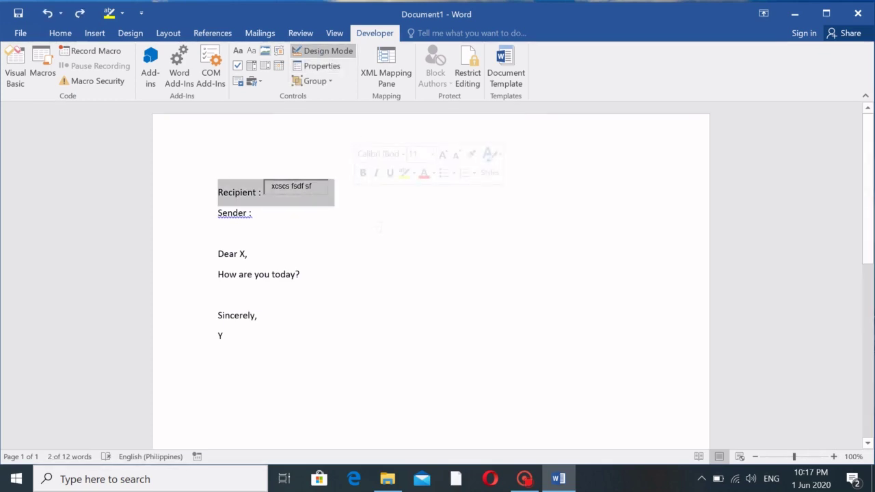
pyautogui.doubleClick(253, 157)
pyautogui.click(310, 189)
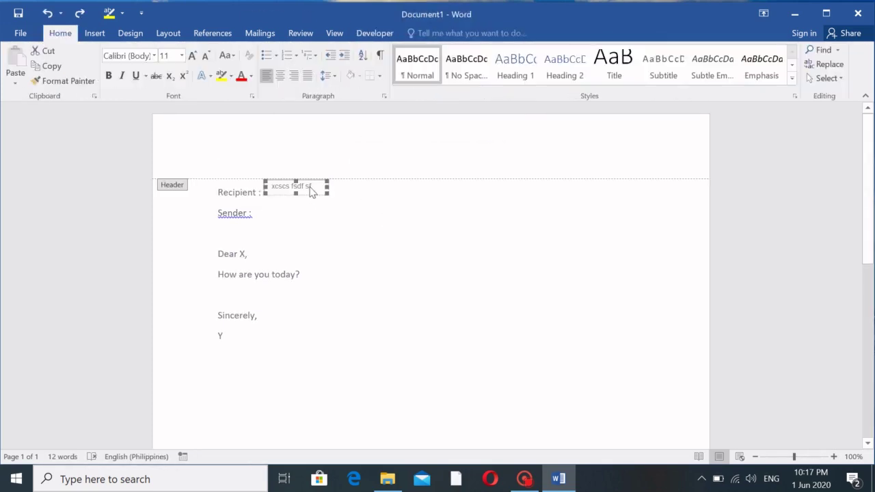
# Step: Insert an ActiveX text box control directly after the "Sender :" label
pyautogui.click(283, 214)
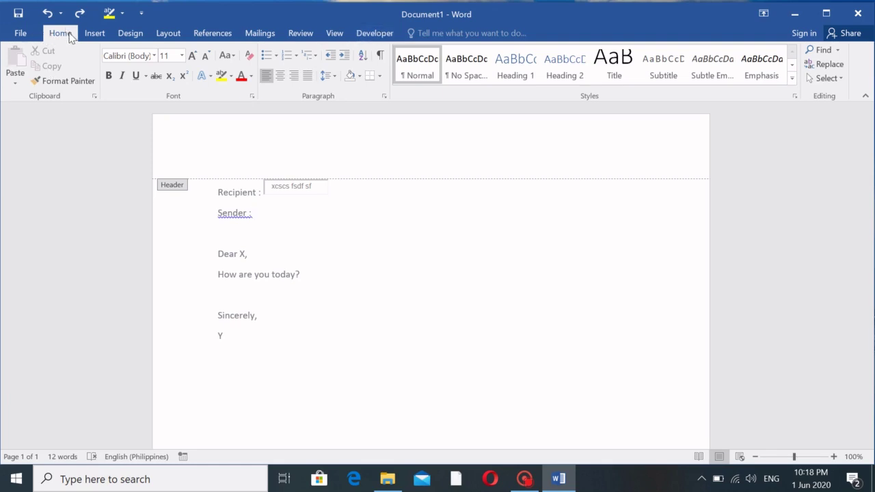
pyautogui.click(373, 35)
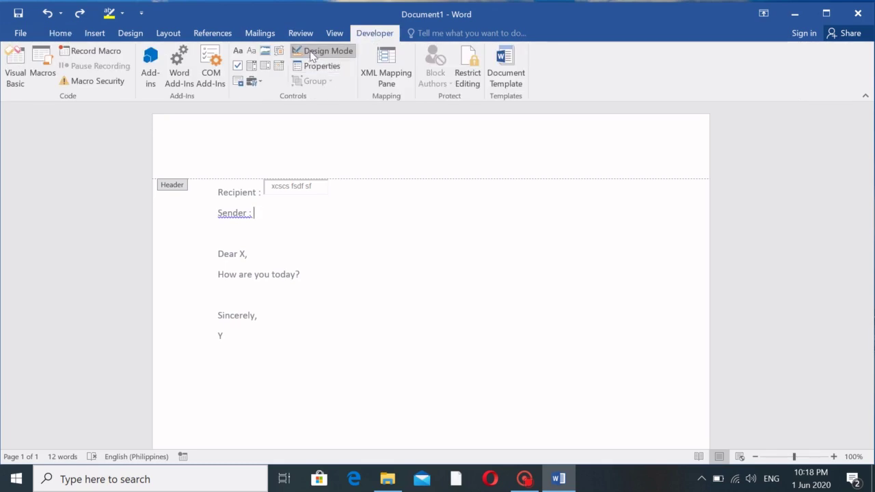
pyautogui.click(264, 84)
pyautogui.click(261, 84)
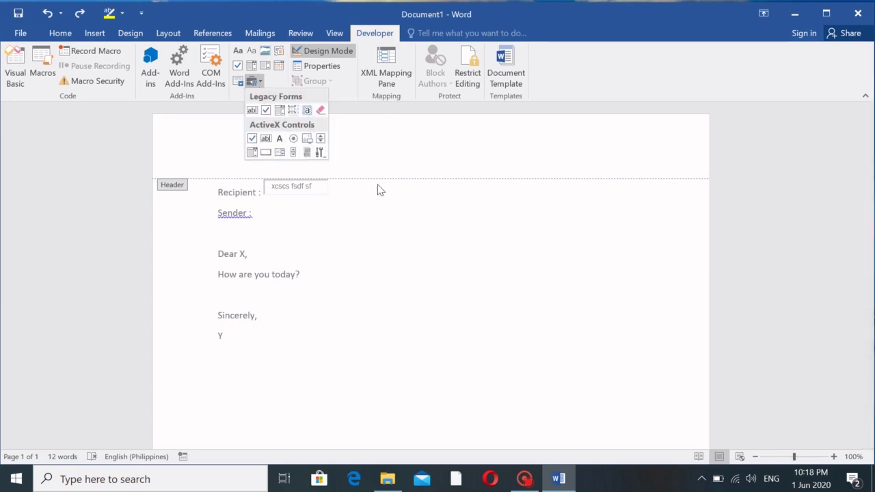
pyautogui.click(415, 222)
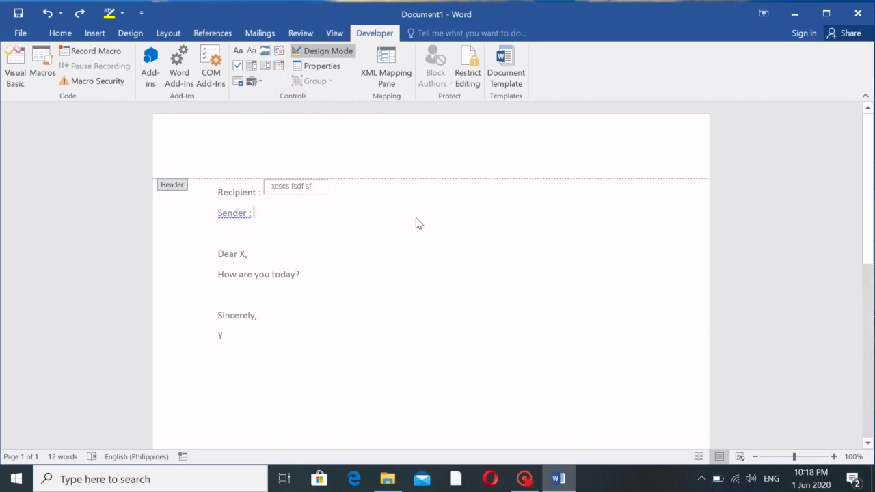
pyautogui.click(320, 54)
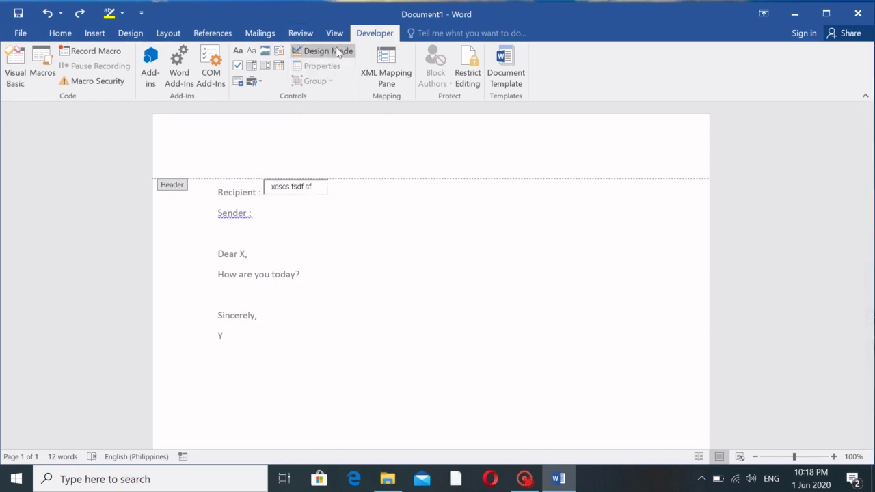
pyautogui.click(255, 82)
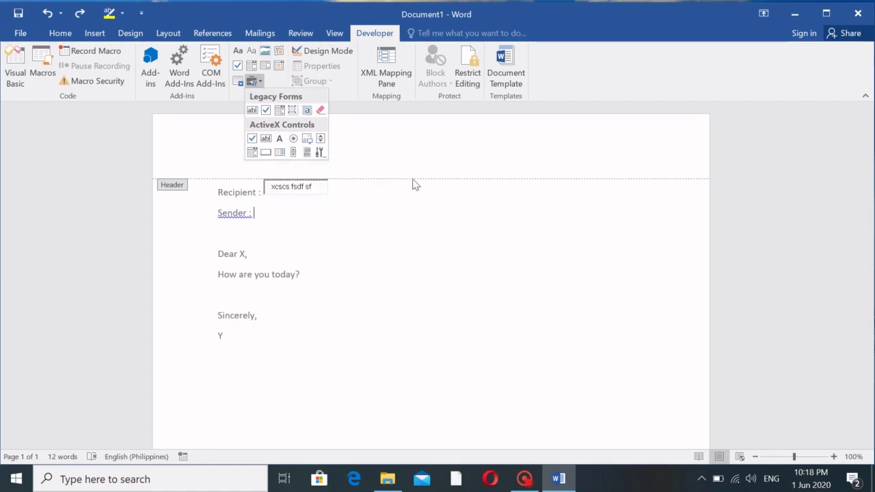
pyautogui.click(266, 139)
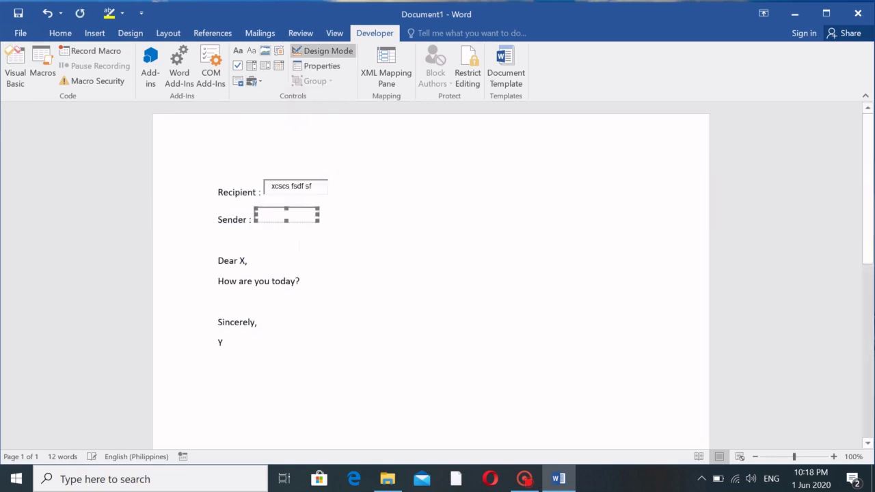
# Step: Select the text box after "Recipient :" and display its control properties
pyautogui.click(328, 192)
pyautogui.click(292, 196)
pyautogui.click(289, 218)
pyautogui.click(295, 192)
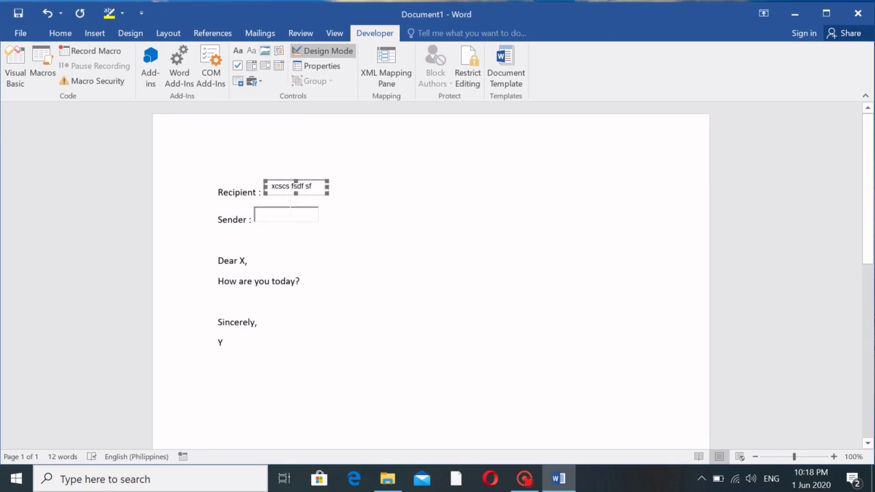
pyautogui.click(290, 215)
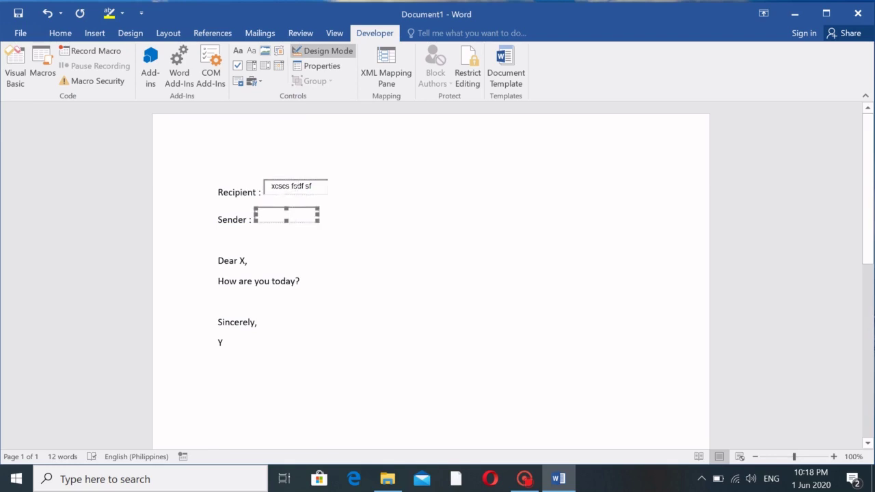
pyautogui.click(295, 189)
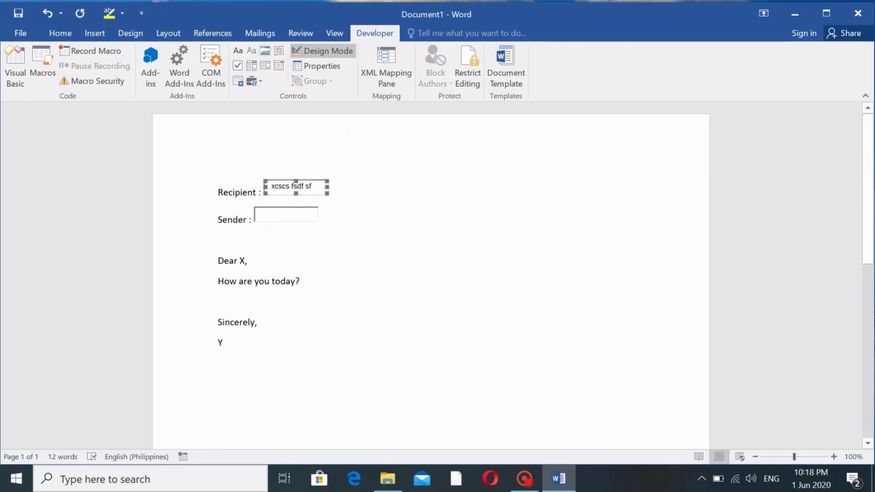
pyautogui.click(326, 70)
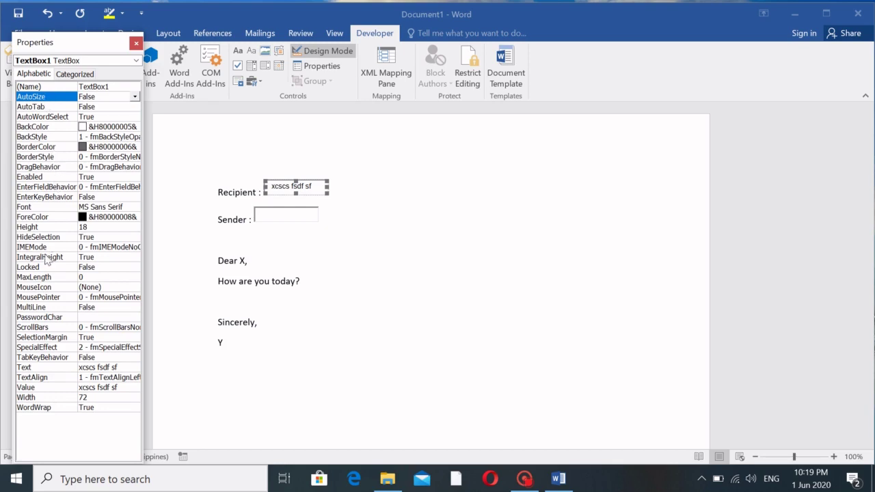
# Step: Clear the test text from the recipient text box's Text property
pyautogui.click(33, 368)
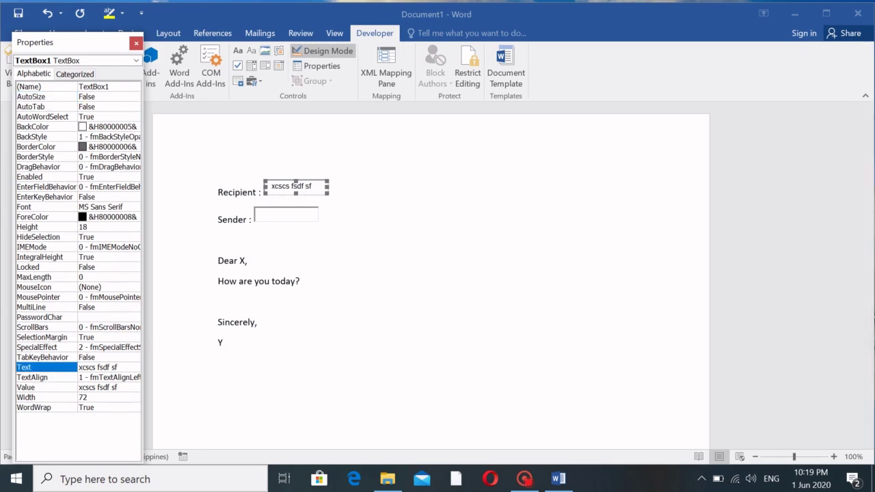
pyautogui.doubleClick(60, 371)
pyautogui.press('End')
pyautogui.hotkey('shift', 'Home')
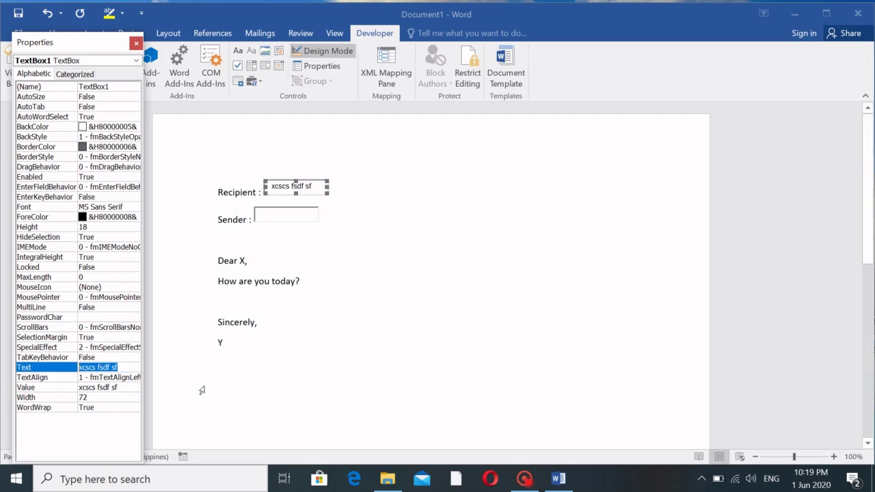
pyautogui.press('BackSpace')
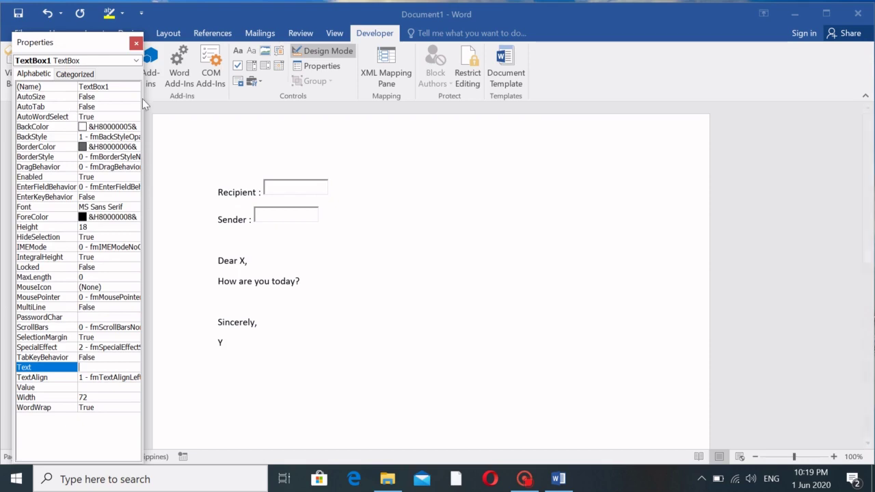
# Step: Set the recipient text box's Name property to txtRecipient
pyautogui.click(298, 192)
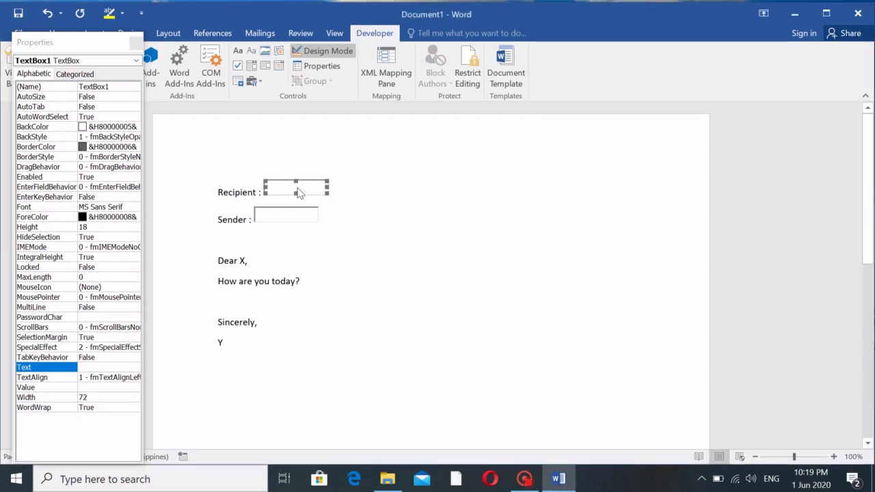
pyautogui.click(38, 88)
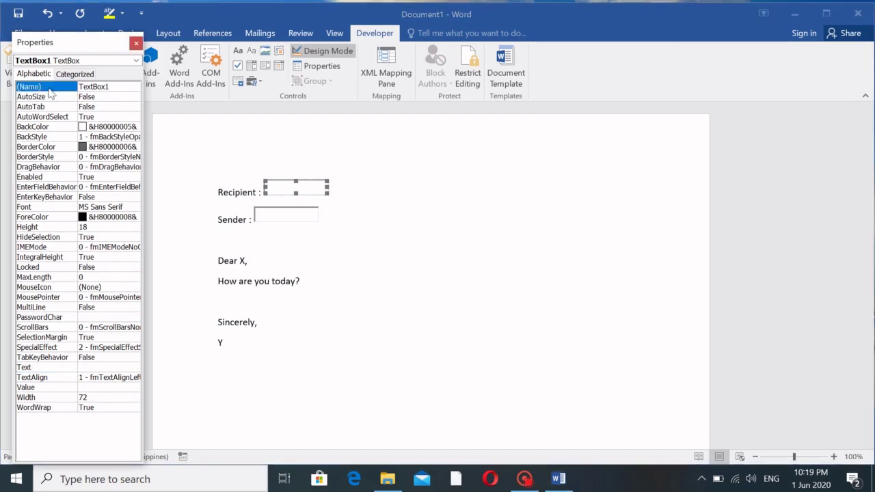
pyautogui.doubleClick(109, 86)
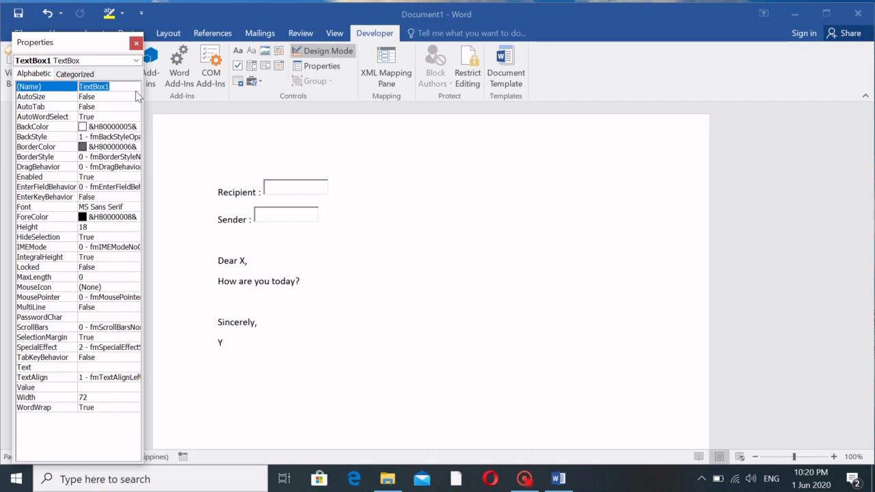
pyautogui.write('txtRecipient')
pyautogui.click(294, 190)
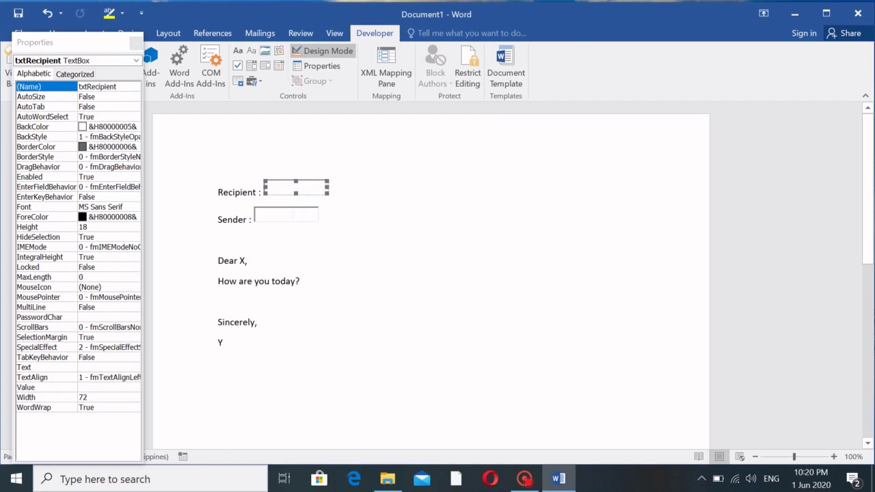
# Step: Reopen the control properties for the sender text box and compare its name with the recipient text box's
pyautogui.click(299, 219)
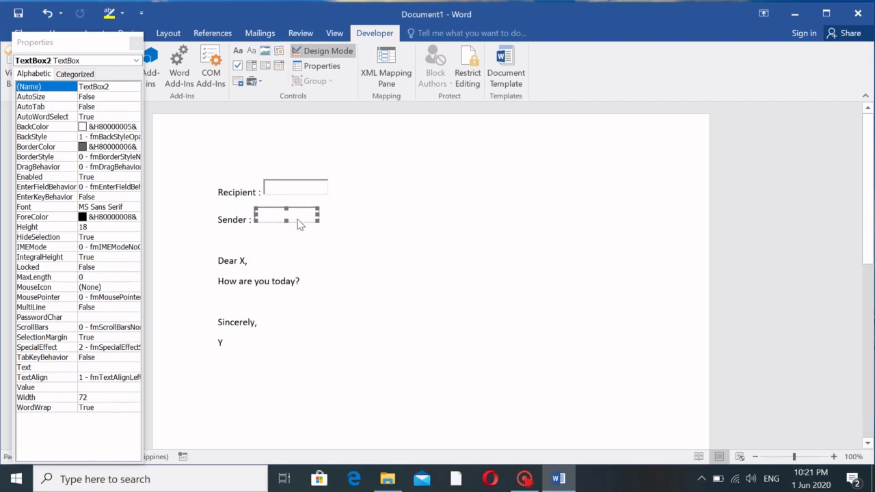
pyautogui.click(136, 45)
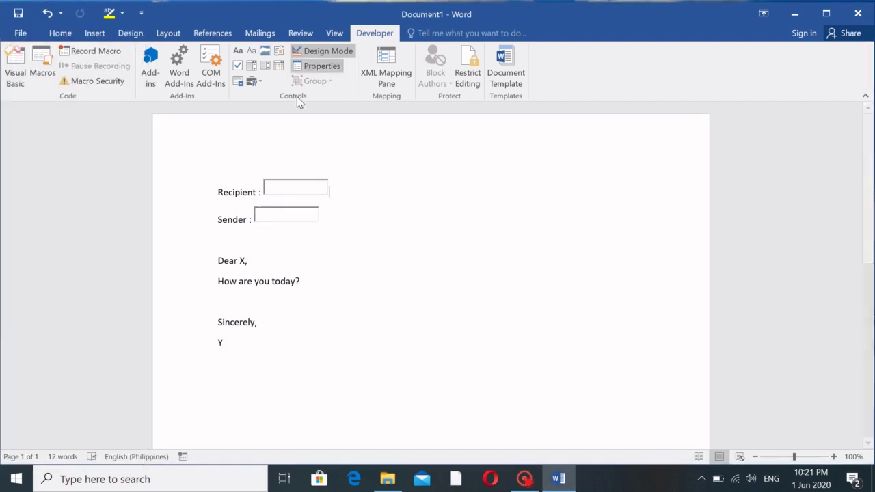
pyautogui.click(291, 216)
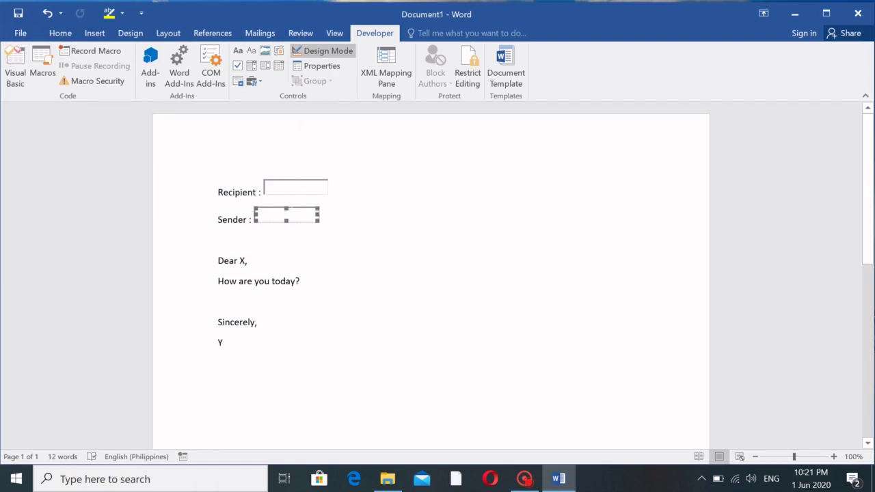
pyautogui.click(319, 67)
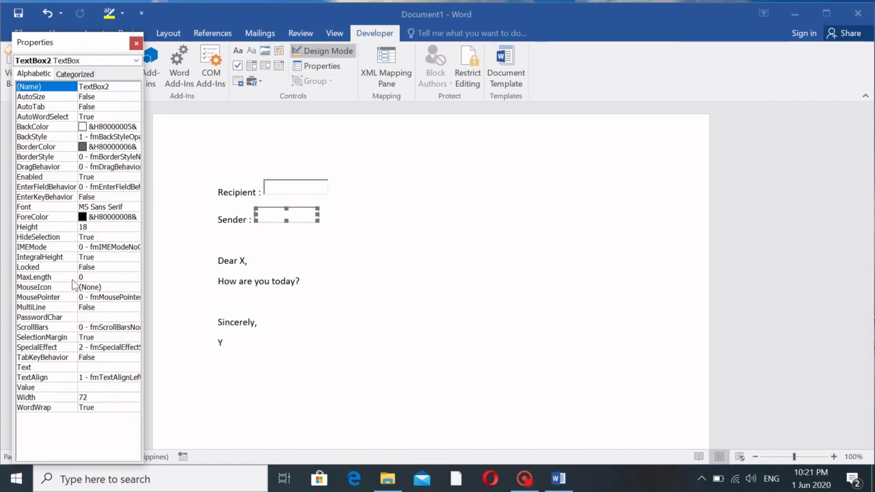
pyautogui.click(301, 217)
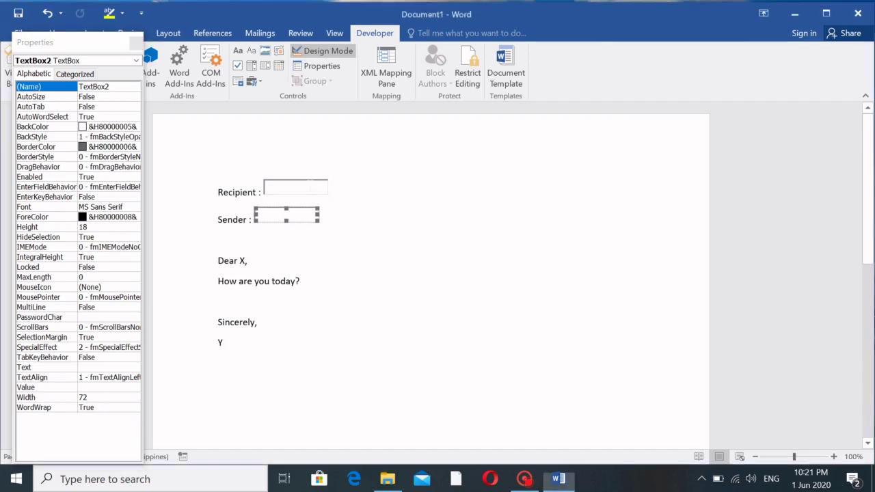
pyautogui.click(321, 188)
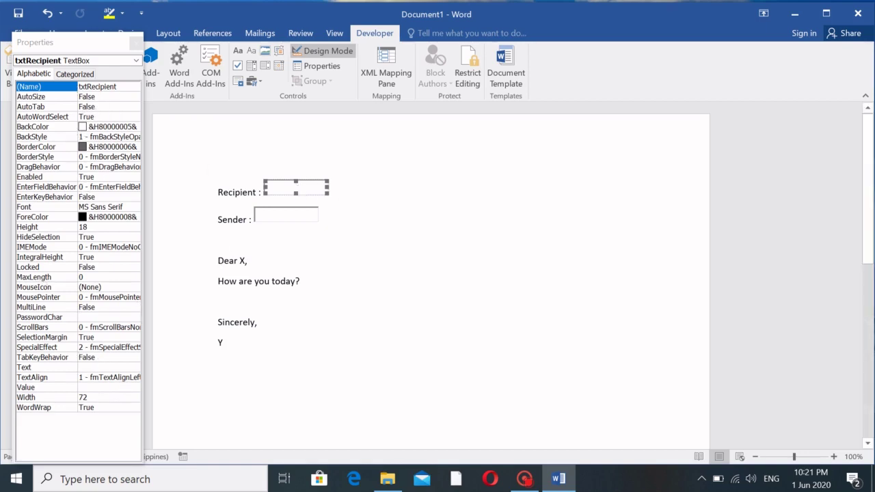
pyautogui.click(288, 215)
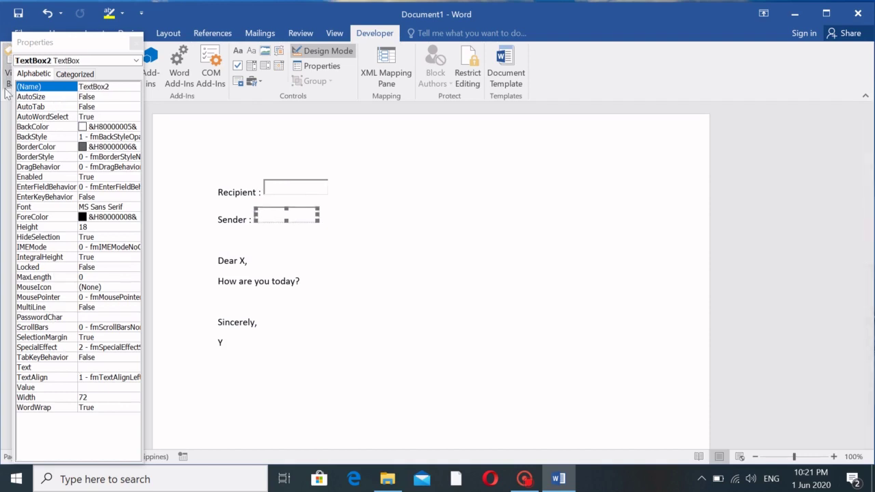
# Step: Set the sender text box's Name property to txtSender
pyautogui.click(40, 88)
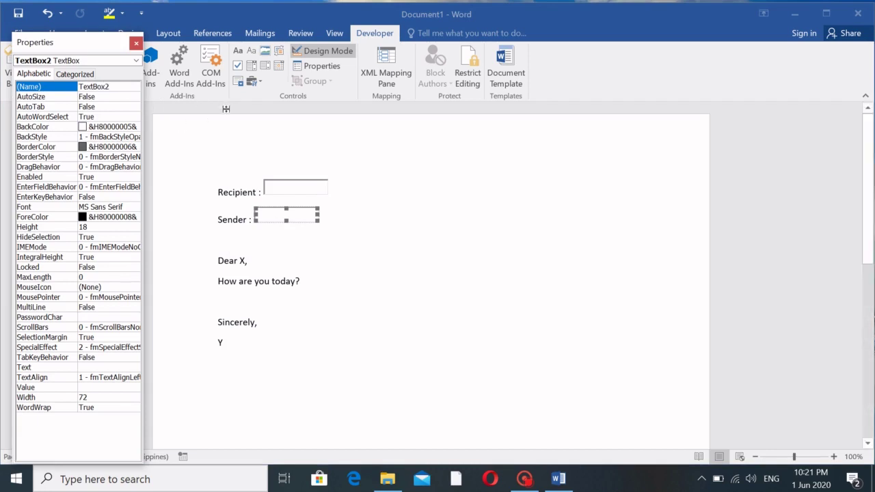
pyautogui.write('txt')
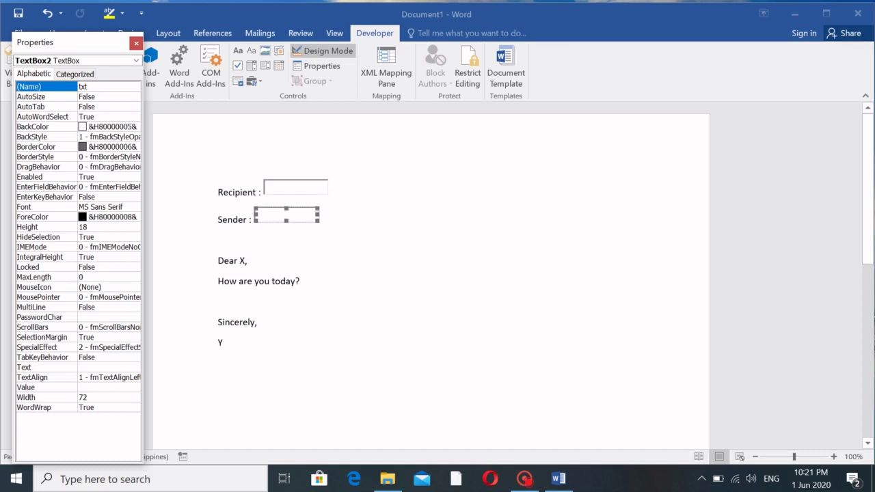
pyautogui.write('Sender')
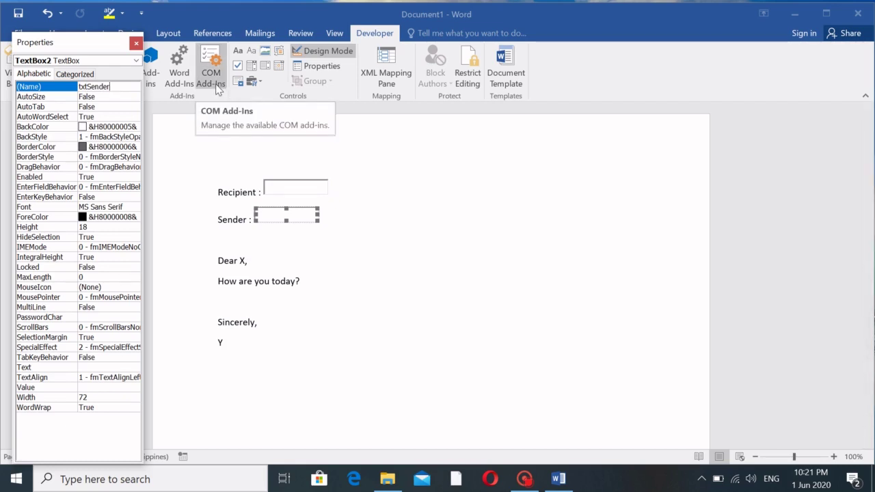
pyautogui.press('Left')
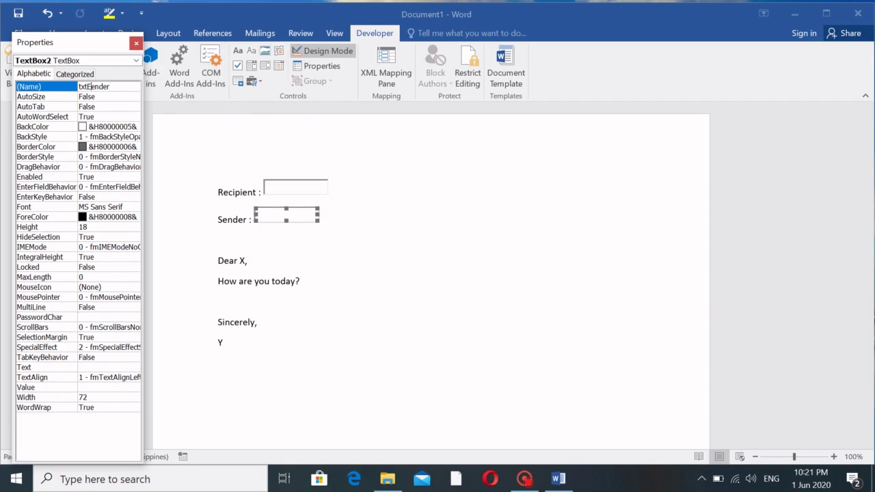
pyautogui.press('Delete')
pyautogui.write('s')
pyautogui.hotkey('shift', 'Left')
pyautogui.write('S')
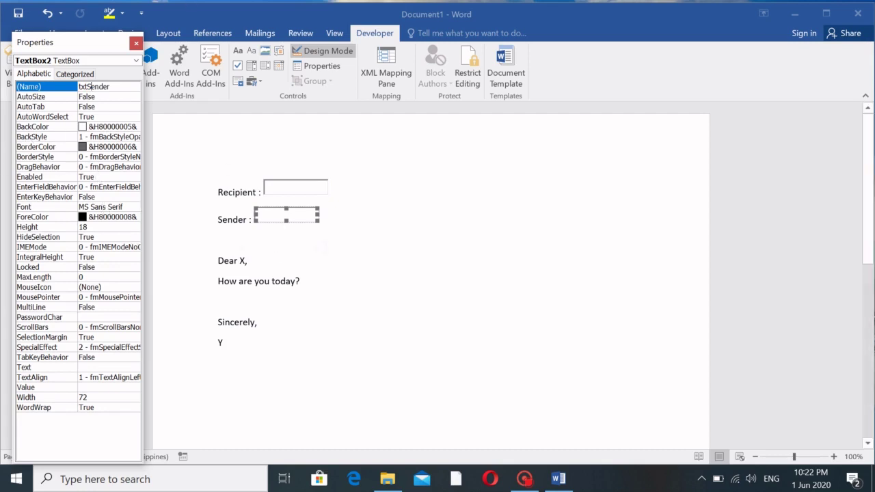
pyautogui.click(559, 479)
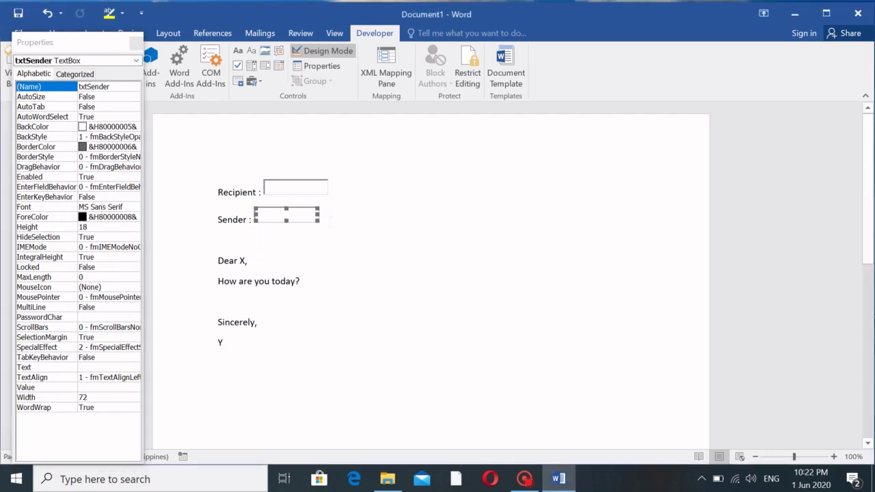
# Step: Insert an ActiveX command button on a new line below the sender text box
pyautogui.click(268, 229)
pyautogui.press('Return')
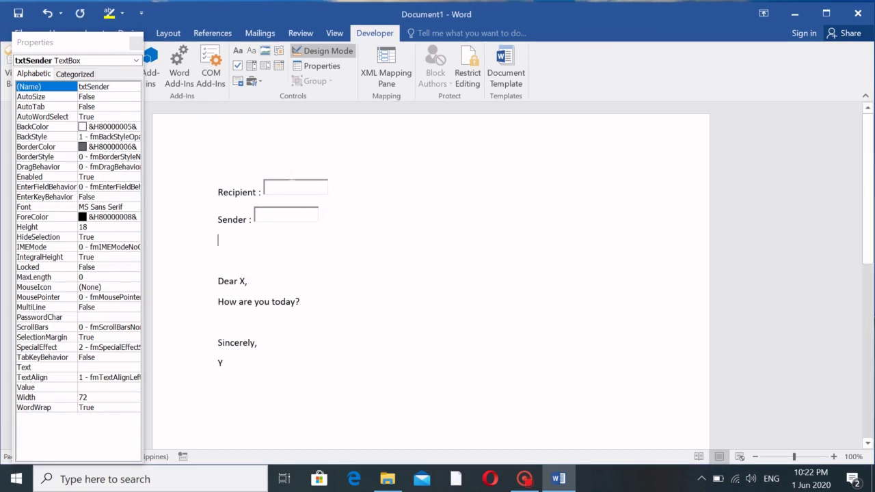
pyautogui.click(262, 82)
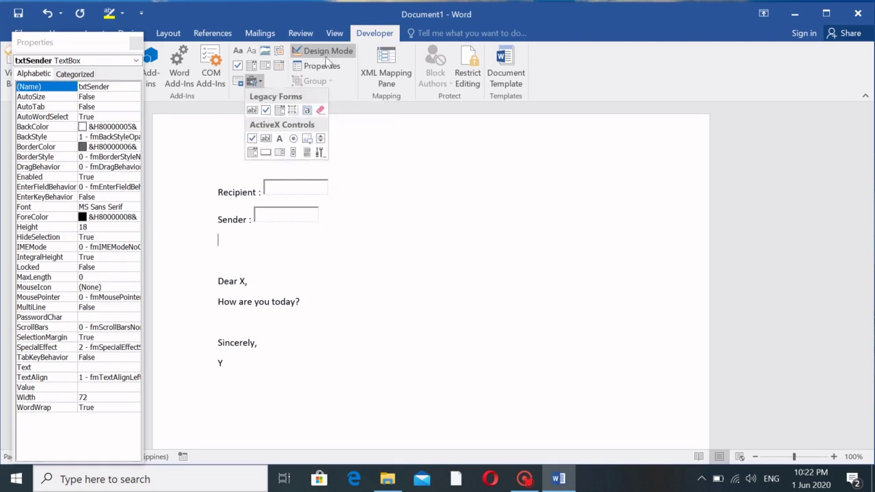
pyautogui.click(266, 152)
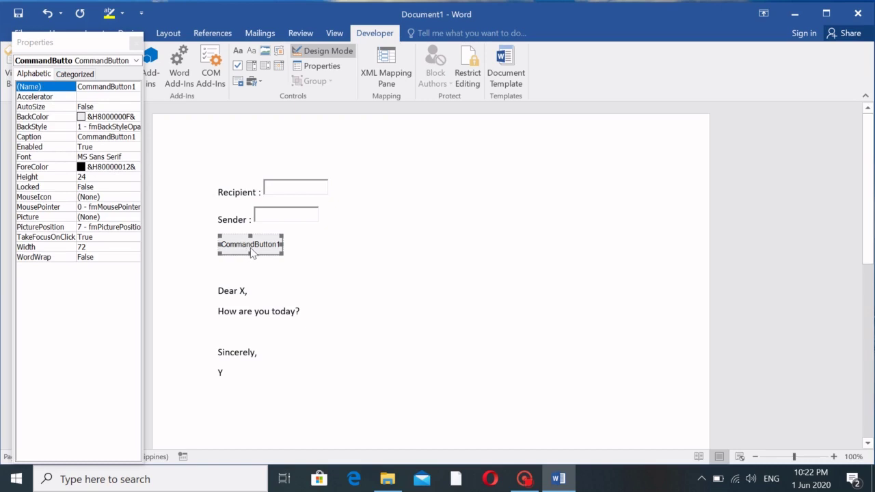
# Step: Set the command button's Caption property to "Generate a Letter"
pyautogui.click(38, 139)
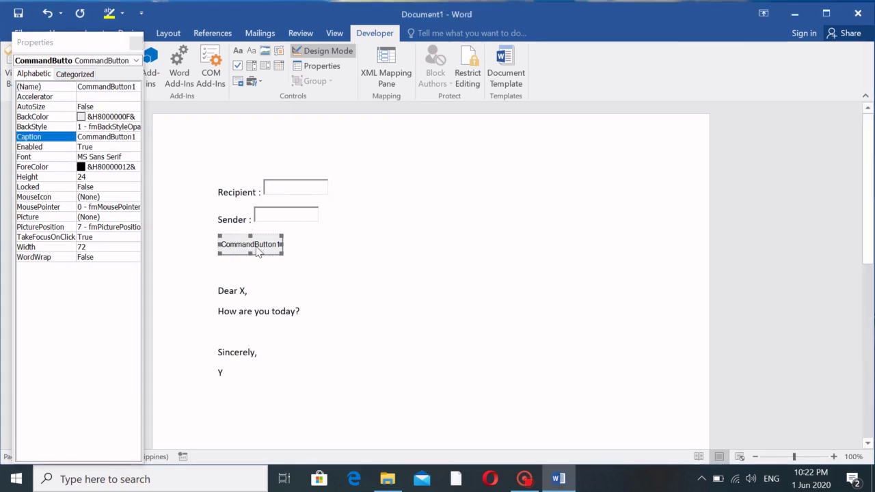
pyautogui.click(55, 139)
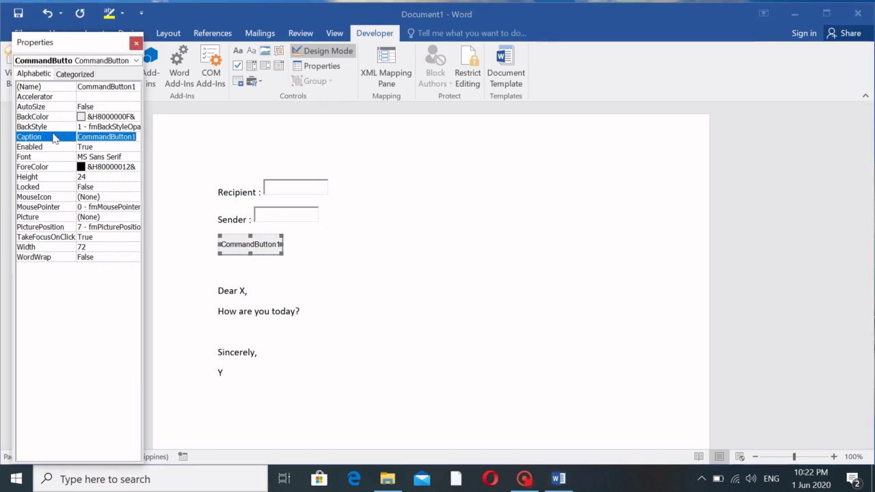
pyautogui.write('Generate A')
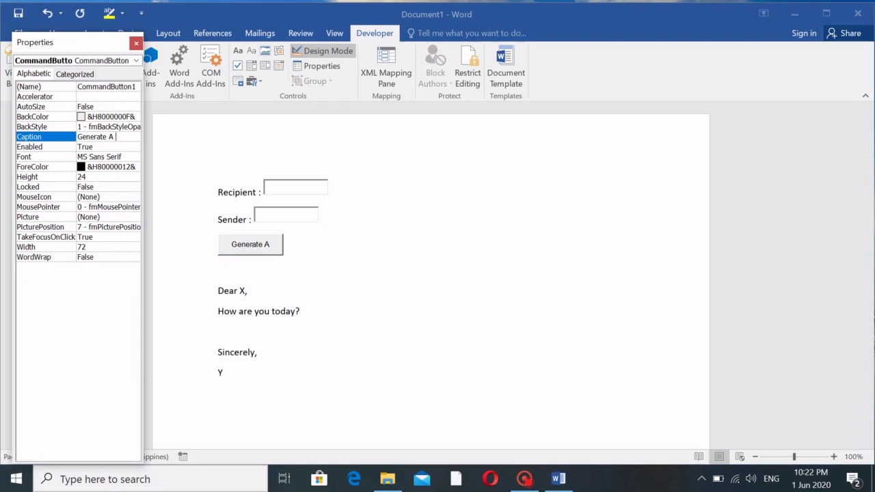
pyautogui.press('BackSpace')
pyautogui.write('a Letter')
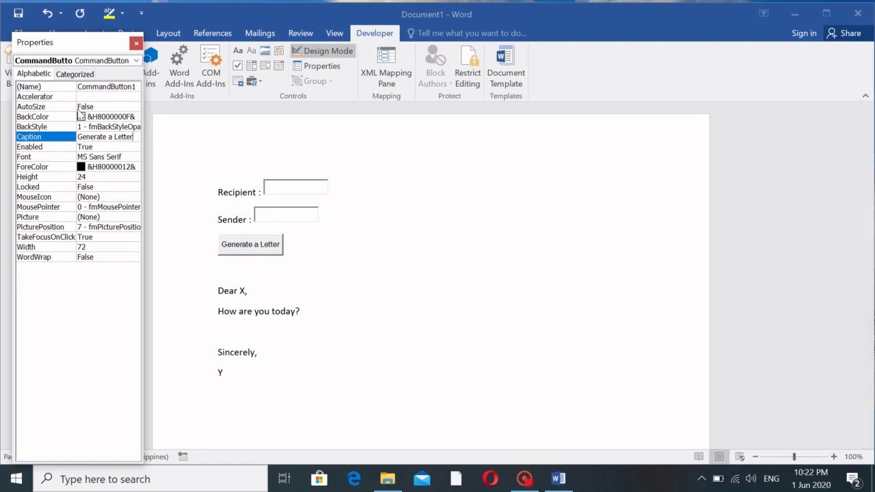
# Step: Set the command button's Name property to cmdGenerate and close the control properties
pyautogui.click(35, 87)
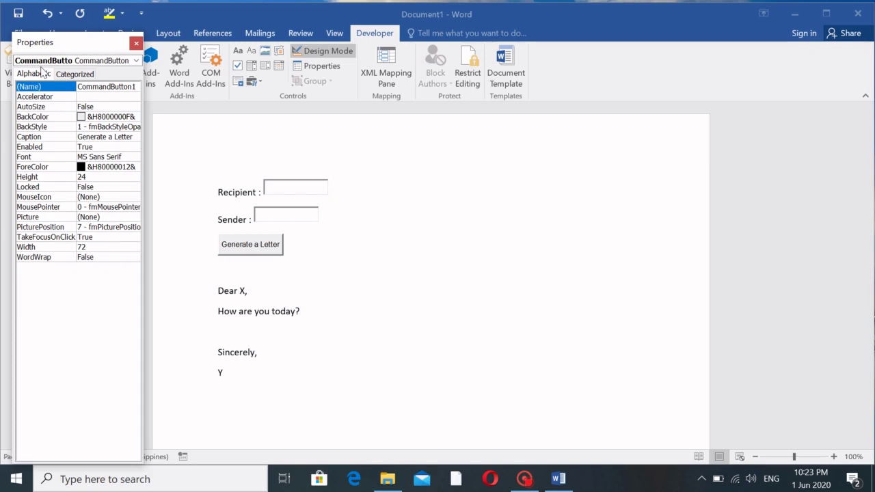
pyautogui.write('cmdGenerate')
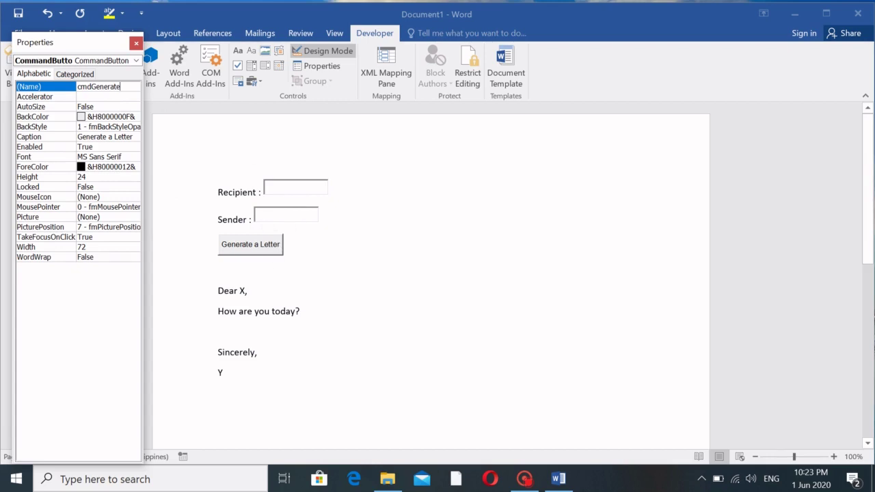
pyautogui.click(136, 43)
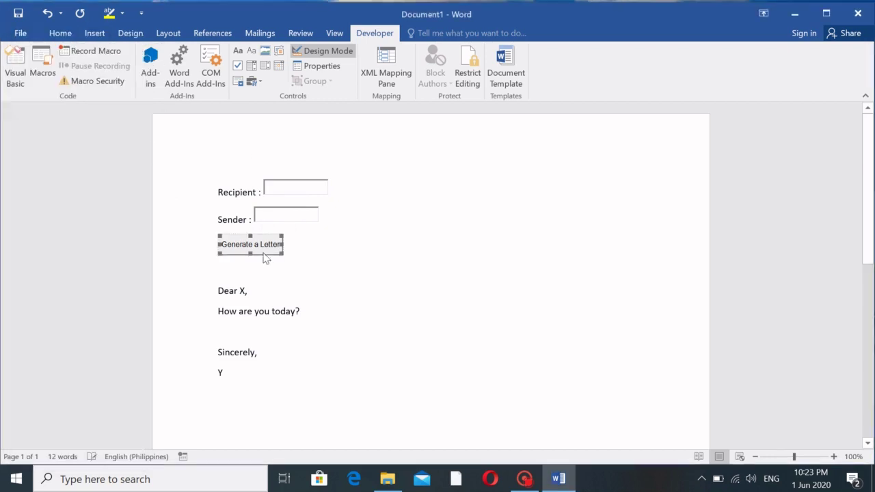
pyautogui.click(319, 219)
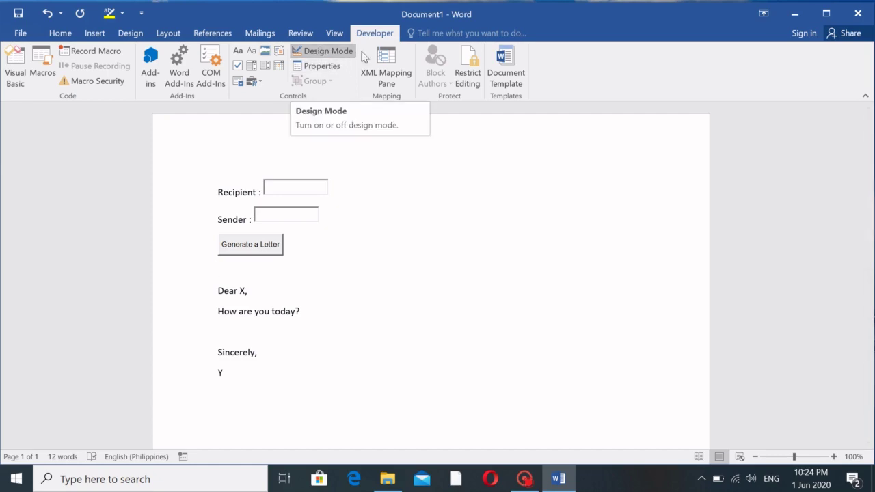
# Step: Turn off Design Mode and enter sample first names in the recipient and sender text boxes
pyautogui.click(327, 51)
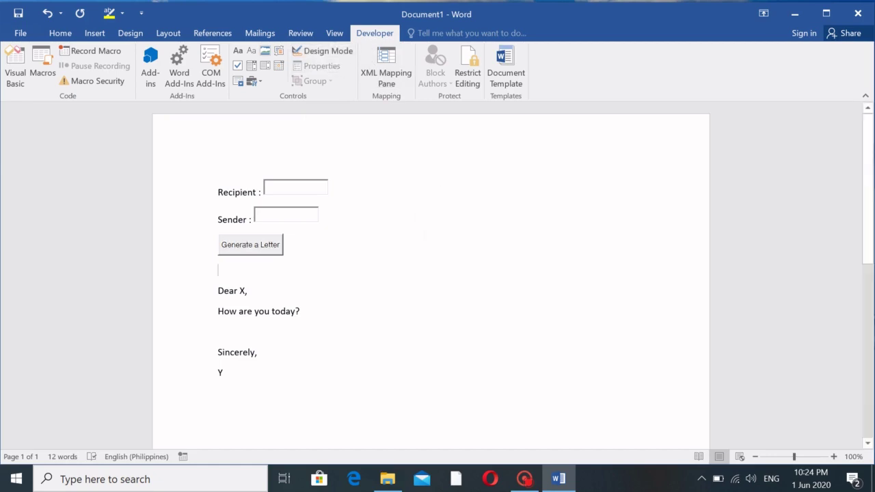
pyautogui.click(272, 187)
pyautogui.write('x')
pyautogui.press('BackSpace')
pyautogui.write('juan')
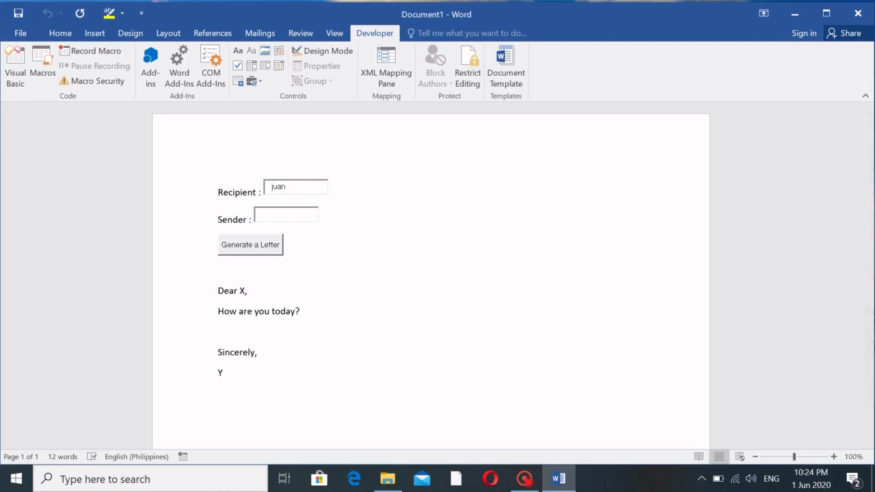
pyautogui.press('BackSpace')
pyautogui.press('BackSpace')
pyautogui.press('BackSpace')
pyautogui.press('BackSpace')
pyautogui.write('maria')
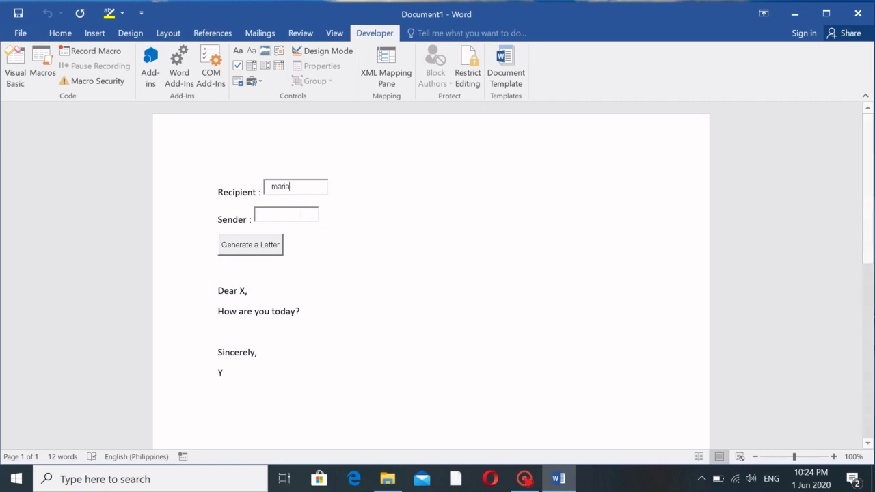
pyautogui.click(305, 214)
pyautogui.write('juan')
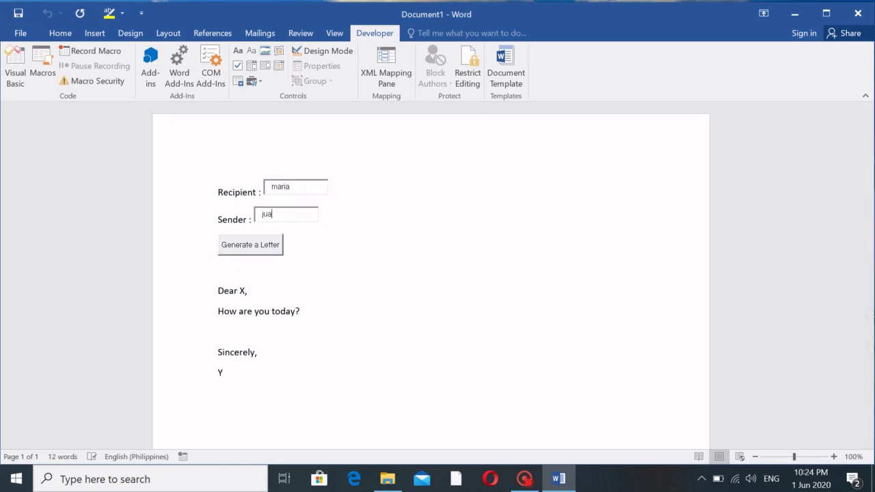
# Step: Test the Generate a Letter button by activating it several times
pyautogui.click(246, 250)
pyautogui.click(259, 252)
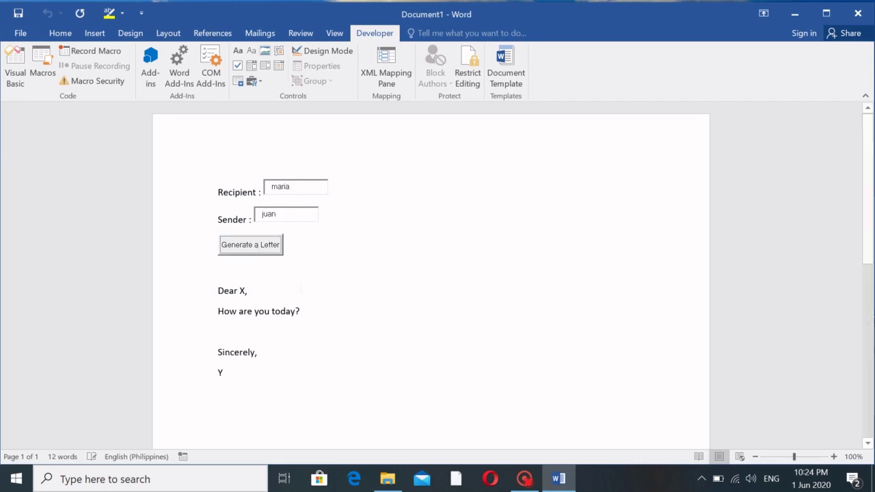
pyautogui.click(262, 247)
pyautogui.click(273, 251)
pyautogui.click(253, 246)
# Step: Turn Design Mode back on, open the Generate a Letter button's click procedure, and examine its control and event names
pyautogui.click(328, 53)
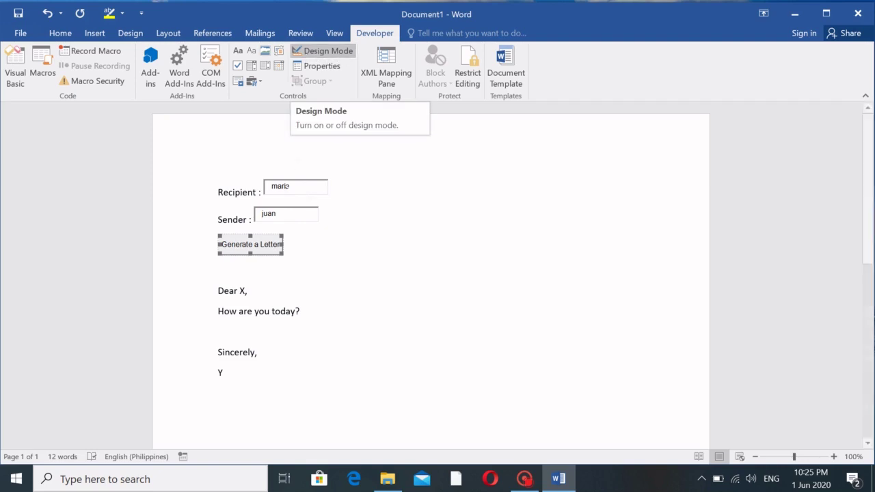
pyautogui.doubleClick(263, 250)
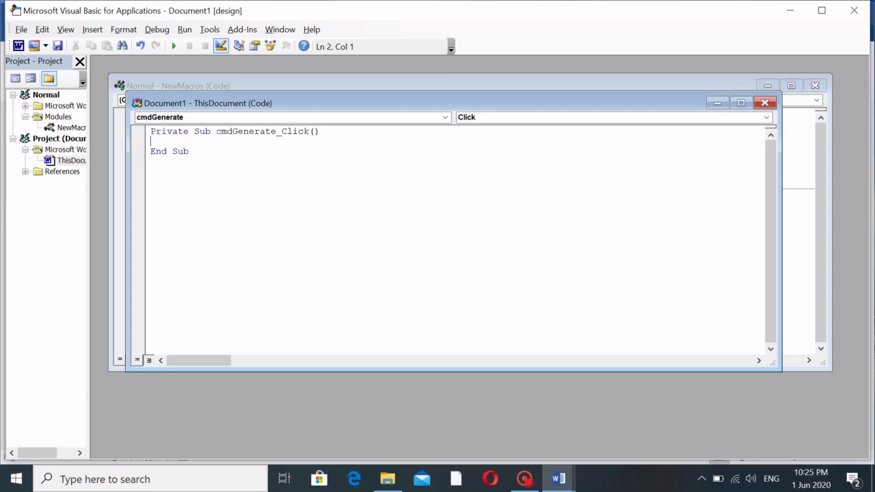
pyautogui.moveTo(216, 131); pyautogui.dragTo(276, 131)
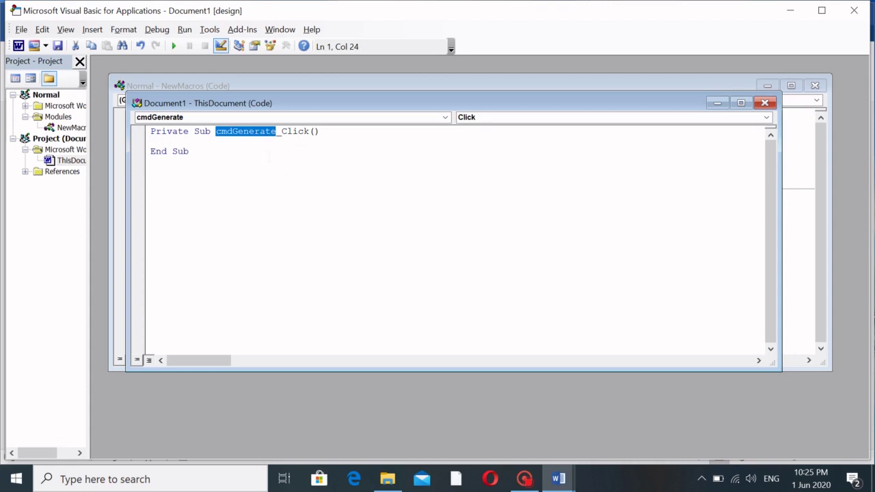
pyautogui.click(281, 142)
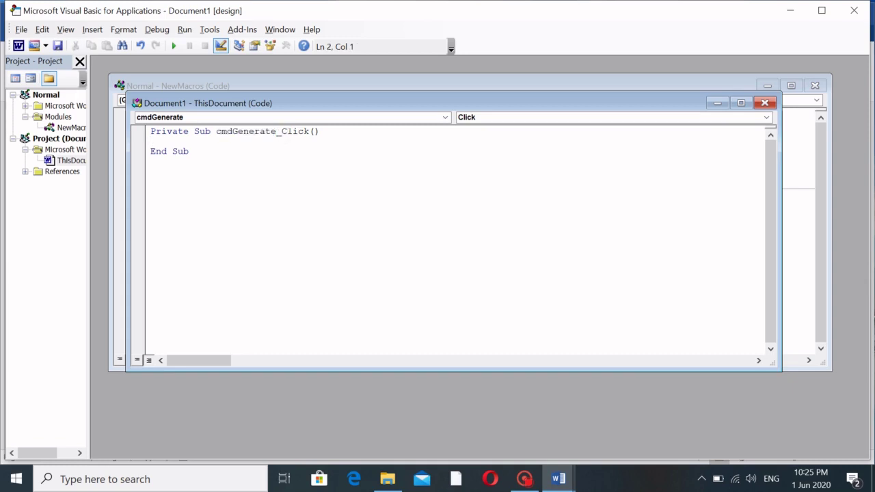
pyautogui.moveTo(281, 132); pyautogui.dragTo(309, 131)
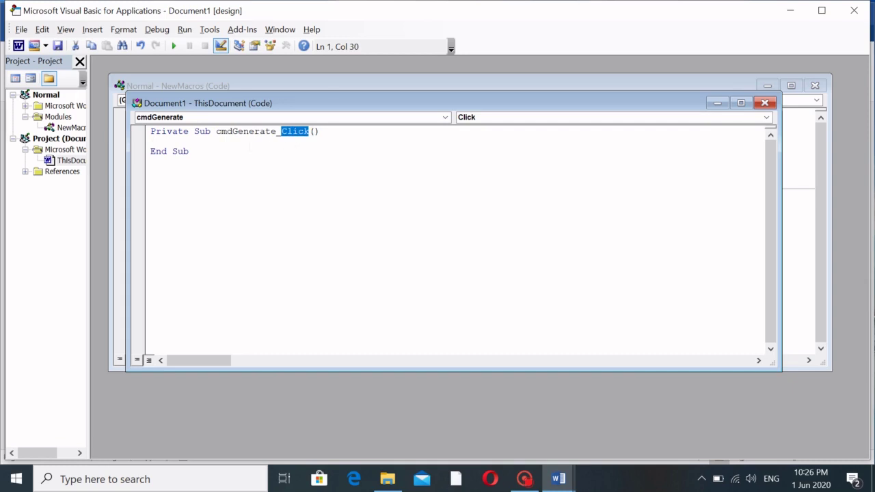
pyautogui.click(151, 141)
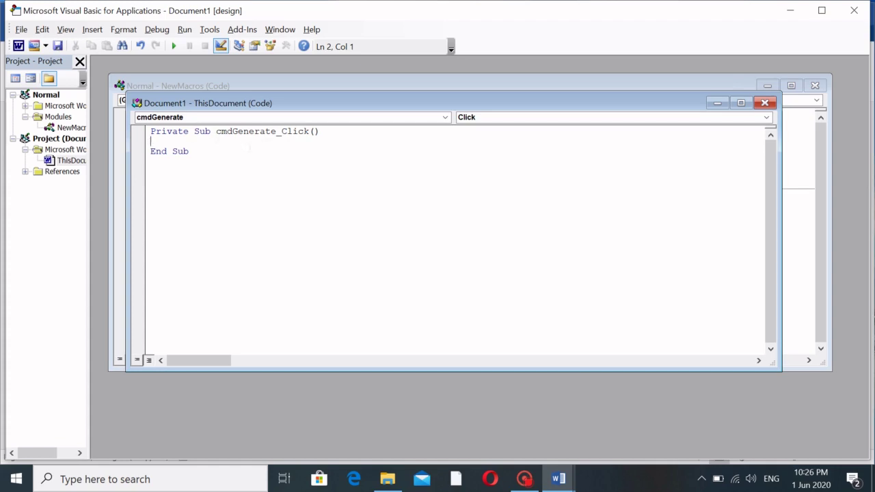
# Step: Add an indented MsgBox "hello" statement to cmdGenerate_Click and close the code editor
pyautogui.press('Tab')
pyautogui.write('msgbox')
pyautogui.write('"')
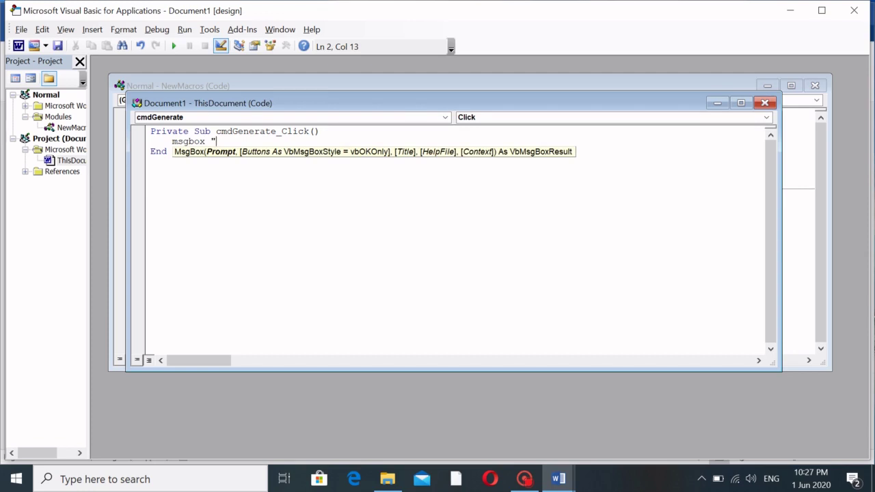
pyautogui.write('hello"')
pyautogui.click(852, 14)
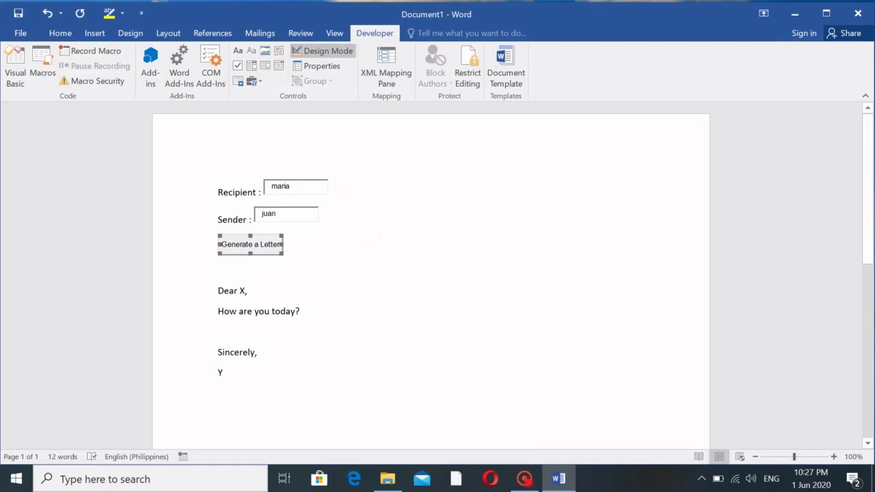
# Step: Turn off Design Mode, run the Generate a Letter button to test its code, and dismiss the message box
pyautogui.click(332, 48)
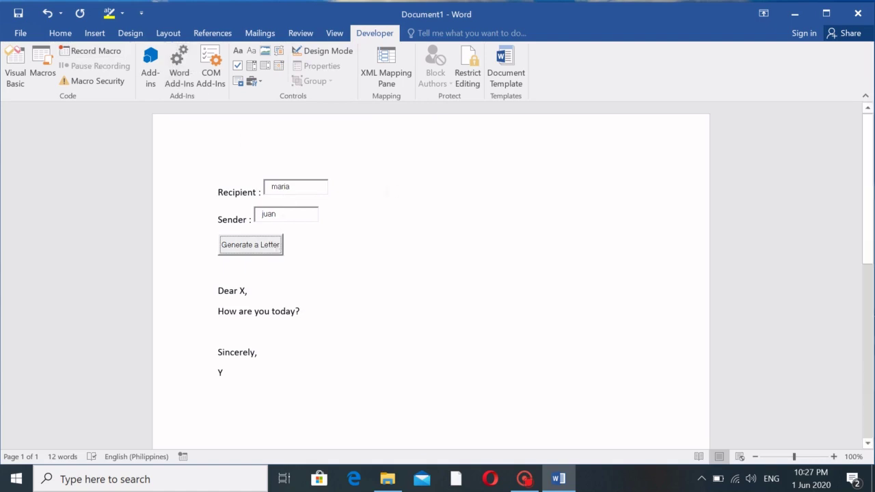
pyautogui.click(308, 186)
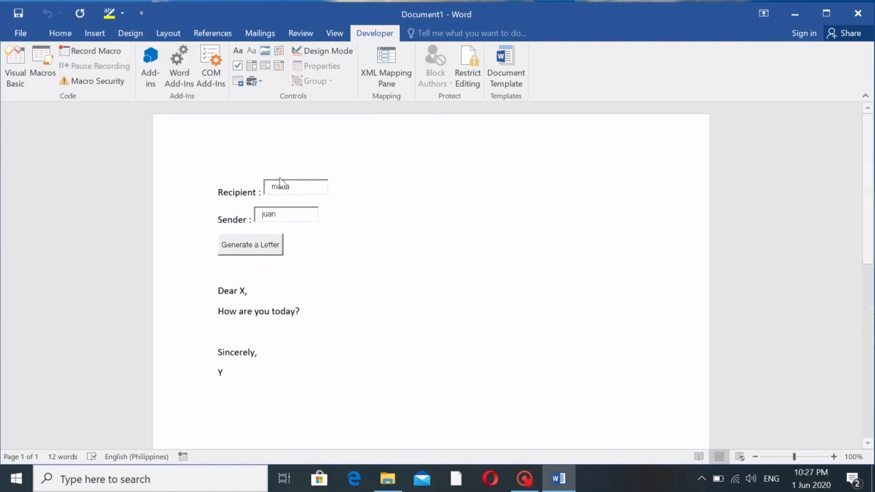
pyautogui.click(255, 247)
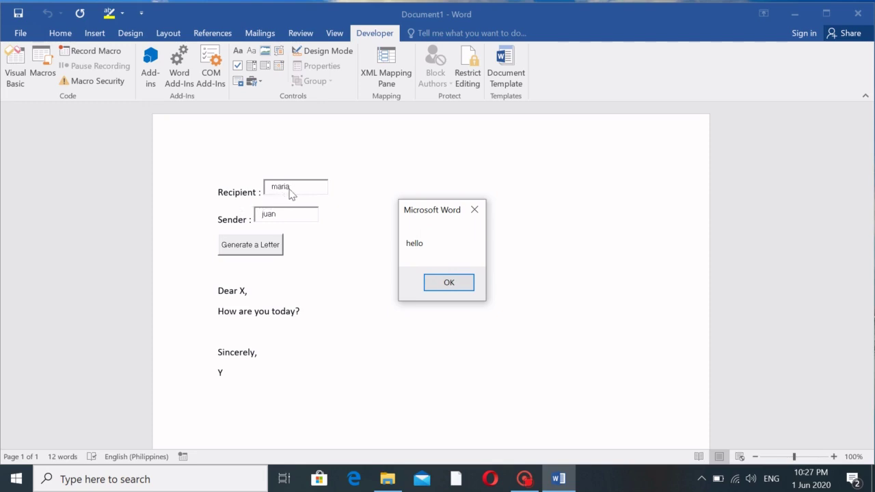
pyautogui.click(446, 279)
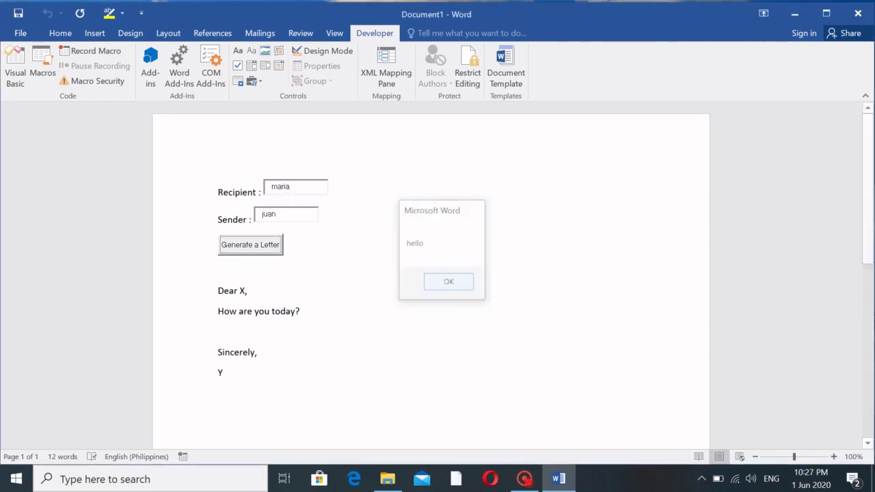
# Step: Return to Design Mode, reopen the button's click procedure to review its code, and close the editor
pyautogui.click(323, 52)
pyautogui.doubleClick(254, 247)
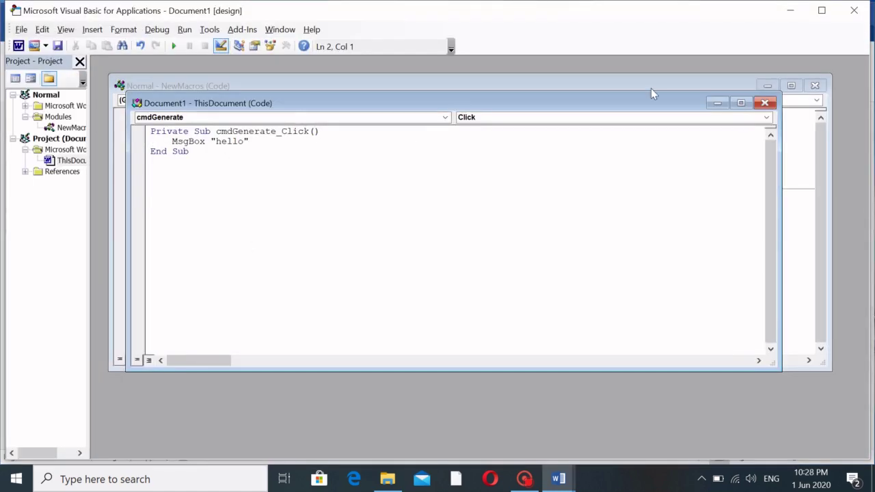
pyautogui.click(855, 12)
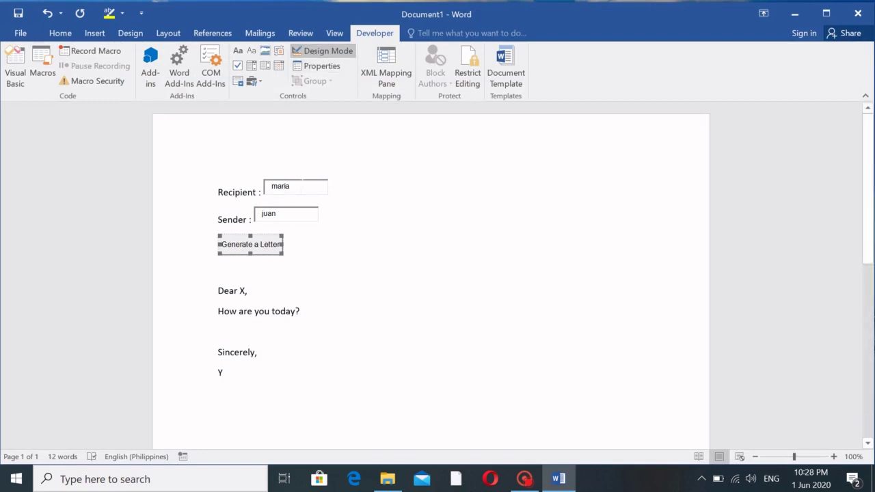
# Step: Review the control properties of the recipient text box, the sender text box, and the Generate a Letter button
pyautogui.click(305, 189)
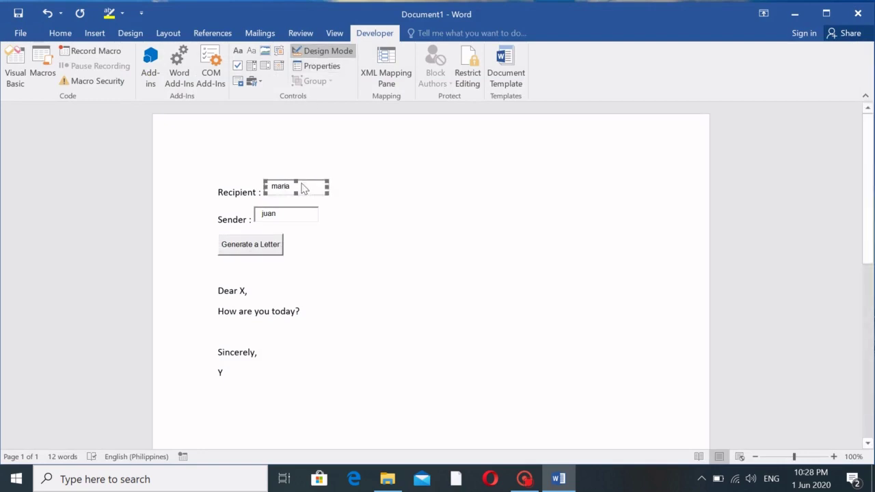
pyautogui.click(314, 66)
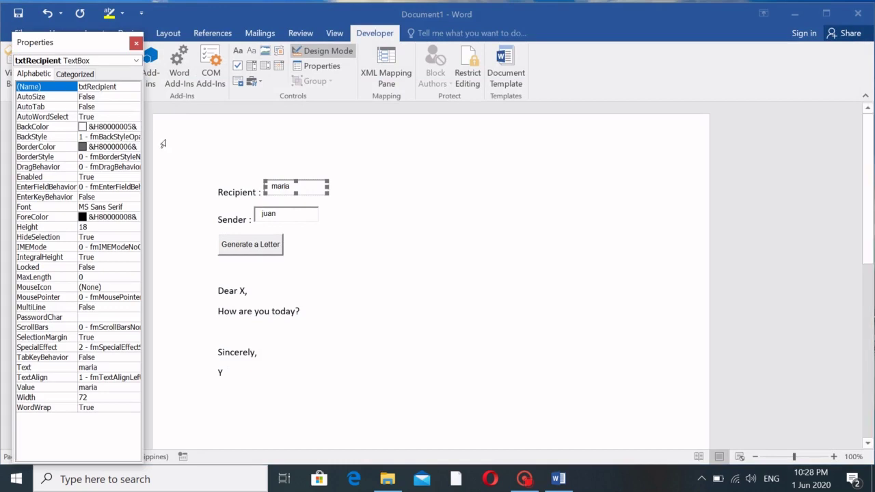
pyautogui.click(277, 190)
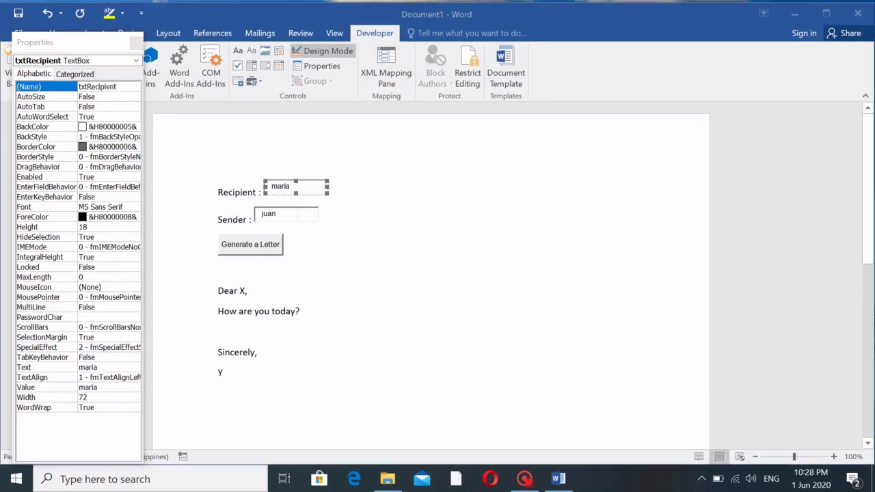
pyautogui.click(283, 218)
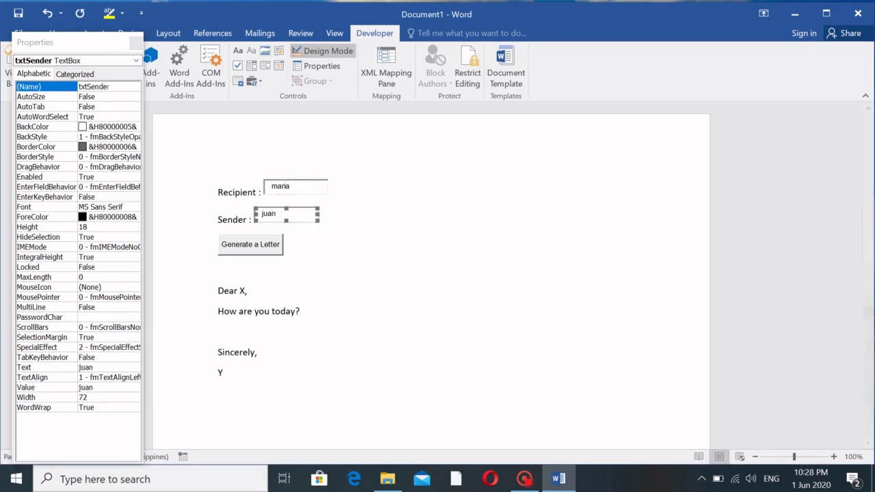
pyautogui.click(253, 245)
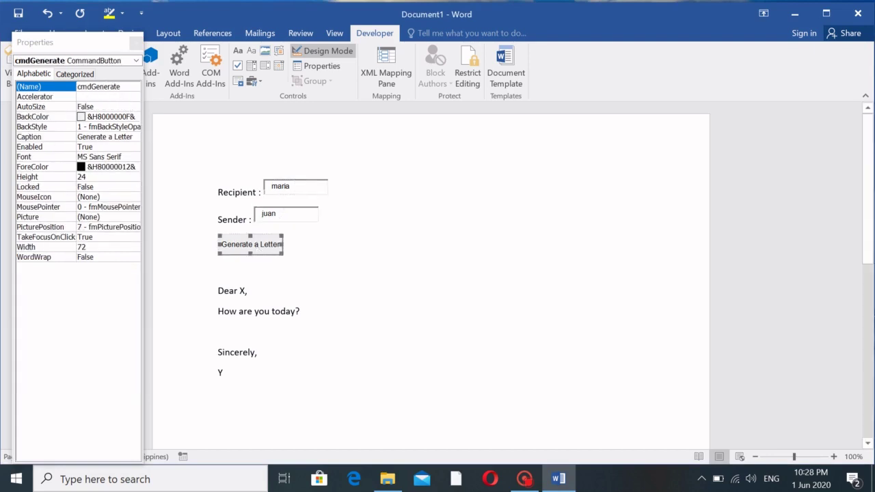
# Step: Delete the empty txtRecipient_Change procedure from the document's code and close the code editor
pyautogui.hotkey('alt', 'F11')
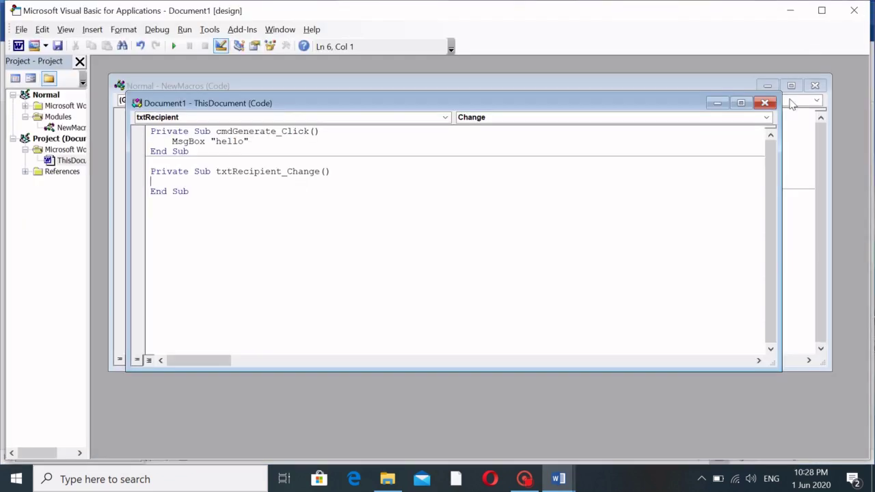
pyautogui.press('Down')
pyautogui.press('End')
pyautogui.hotkey('shift', 'Up')
pyautogui.hotkey('shift', 'Up')
pyautogui.hotkey('shift', 'Up')
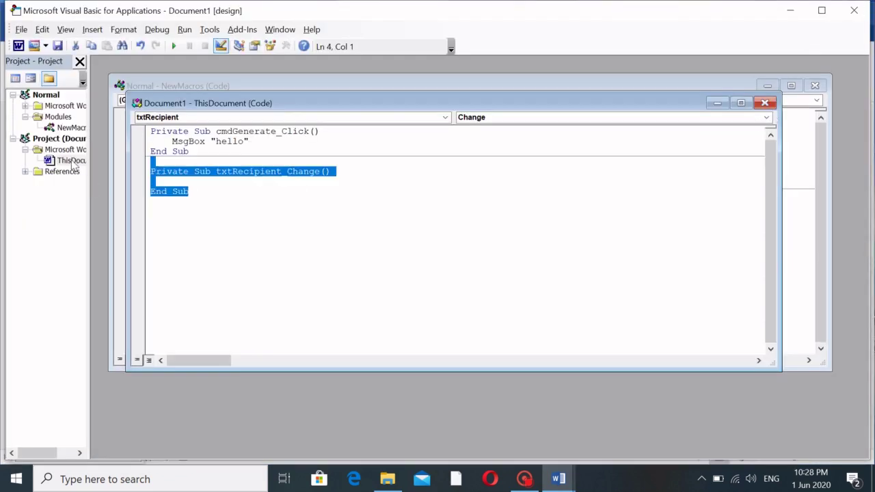
pyautogui.press('Delete')
pyautogui.click(854, 11)
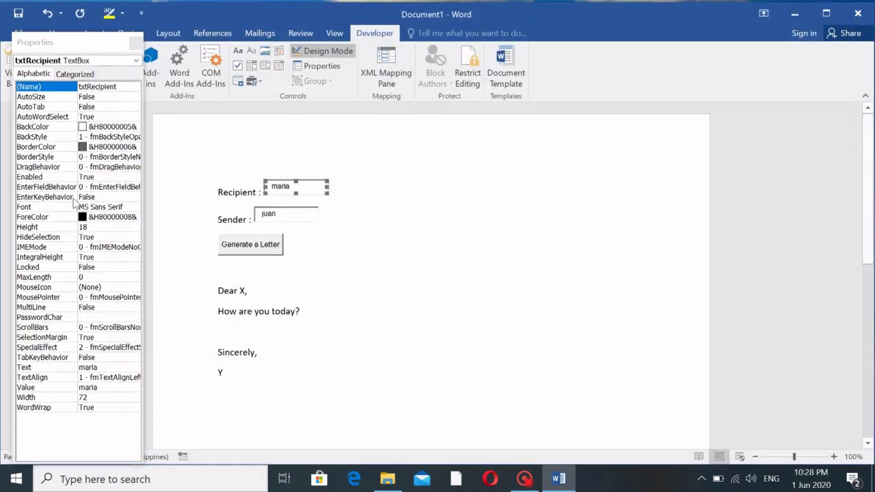
# Step: Open the Generate a Letter button's click procedure and replace the "hello" text in its MsgBox statement with a reference to txtrecipient
pyautogui.click(307, 190)
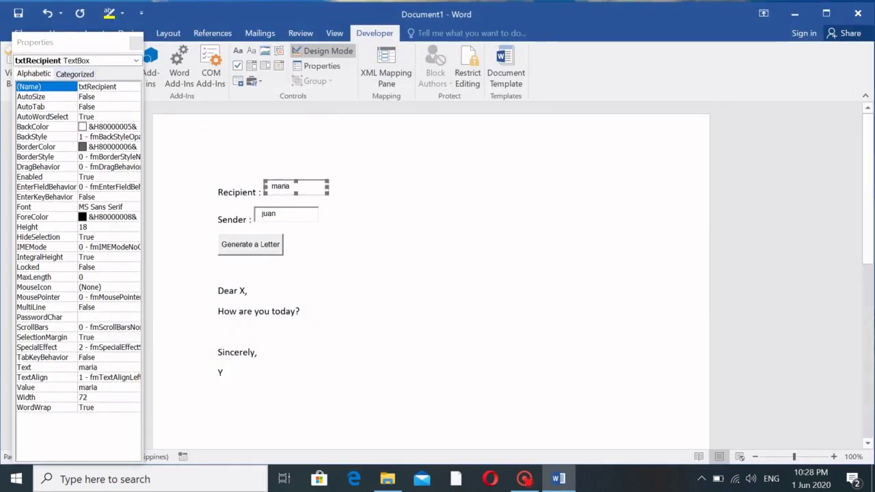
pyautogui.click(239, 254)
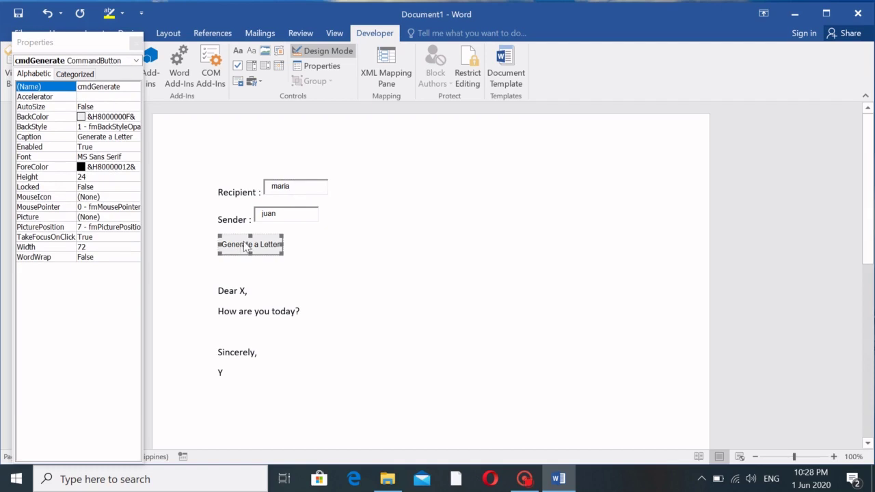
pyautogui.doubleClick(244, 244)
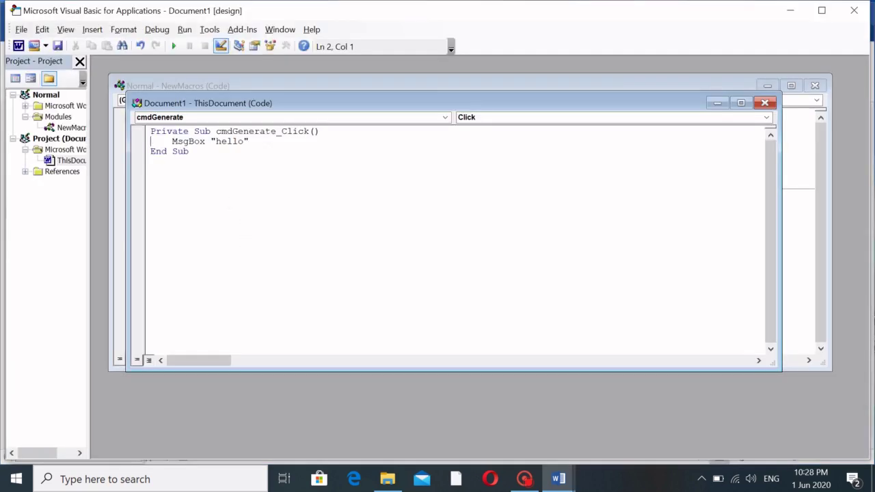
pyautogui.press('End')
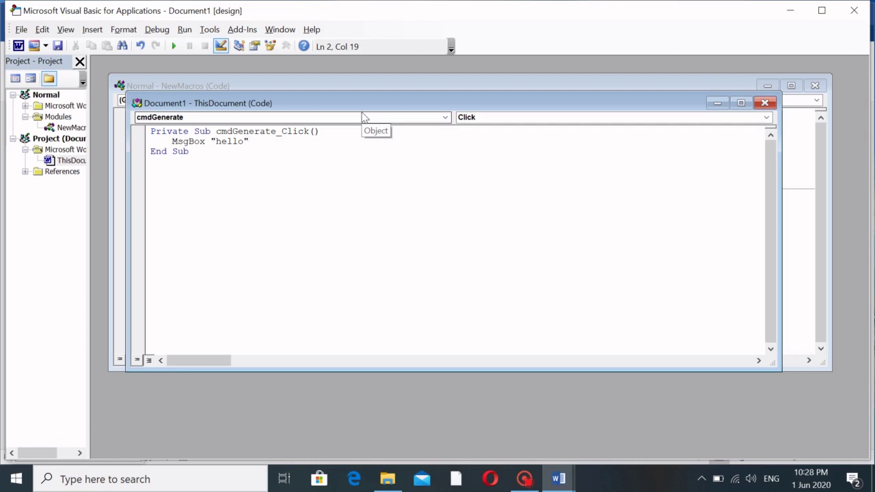
pyautogui.press('BackSpace')
pyautogui.press('BackSpace')
pyautogui.press('BackSpace')
pyautogui.press('BackSpace')
pyautogui.press('BackSpace')
pyautogui.press('BackSpace')
pyautogui.press('BackSpace')
pyautogui.write('tx')
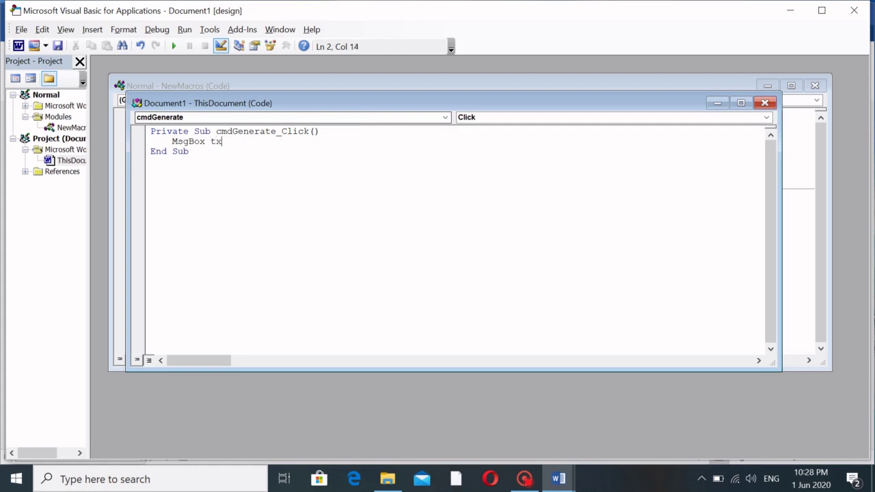
pyautogui.write('trecipient.')
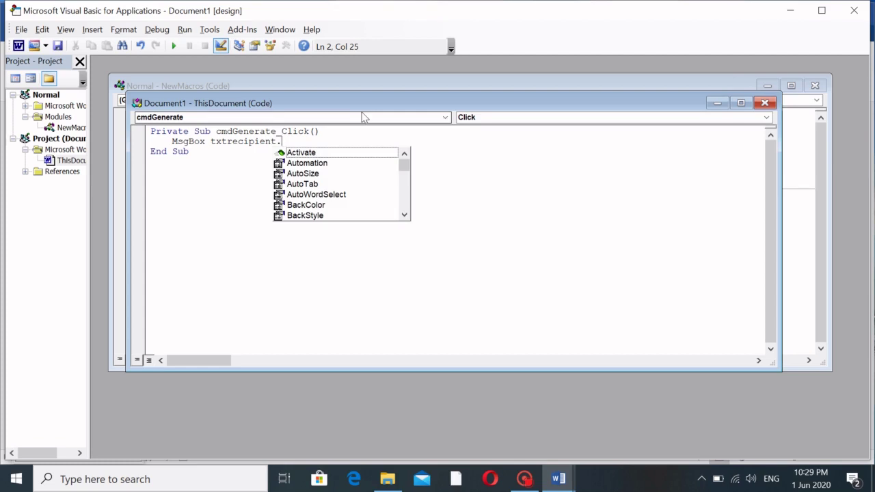
# Step: Browse the suggested members of txtrecipient in the MsgBox statement, keeping the reference ready for a property name
pyautogui.press('Down')
pyautogui.press('Down')
pyautogui.press('Down')
pyautogui.press('Down')
pyautogui.press('Down')
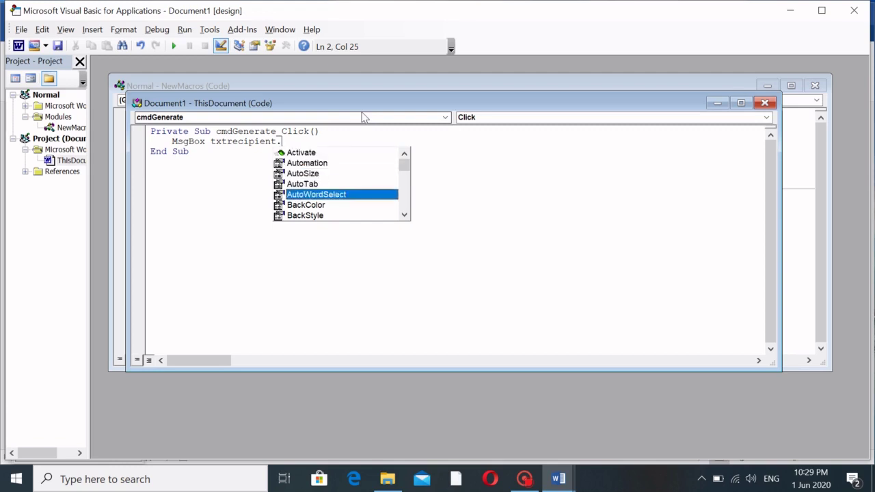
pyautogui.press('Up')
pyautogui.press('Up')
pyautogui.press('Up')
pyautogui.press('BackSpace')
pyautogui.press('BackSpace')
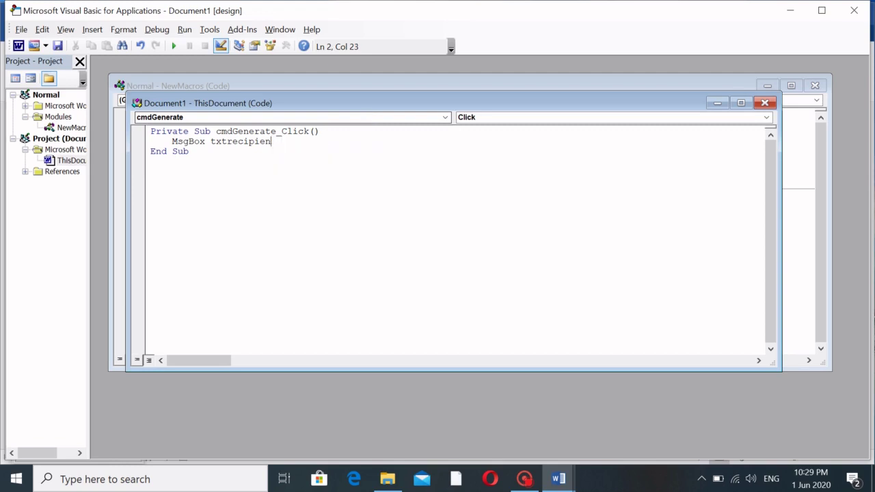
pyautogui.write('.')
pyautogui.press('BackSpace')
pyautogui.write('t.')
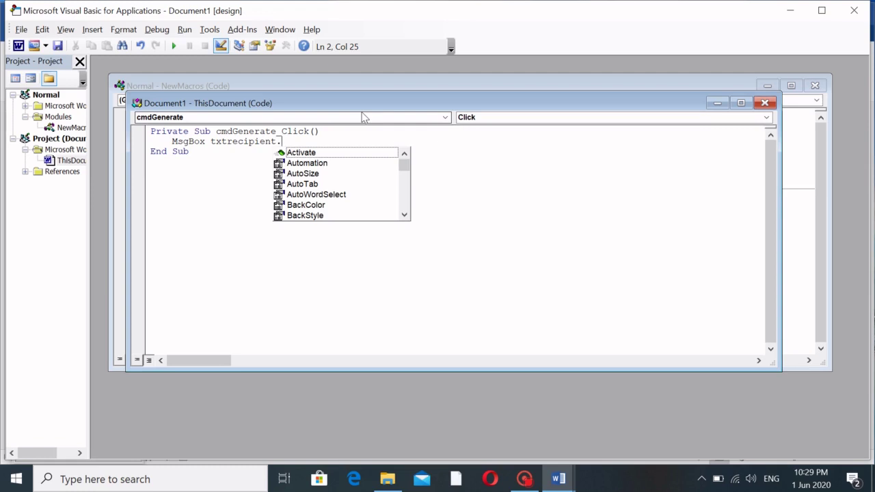
# Step: Complete the statement as MsgBox txtrecipient.Text, check it, and close the code editor
pyautogui.write('t.Te')
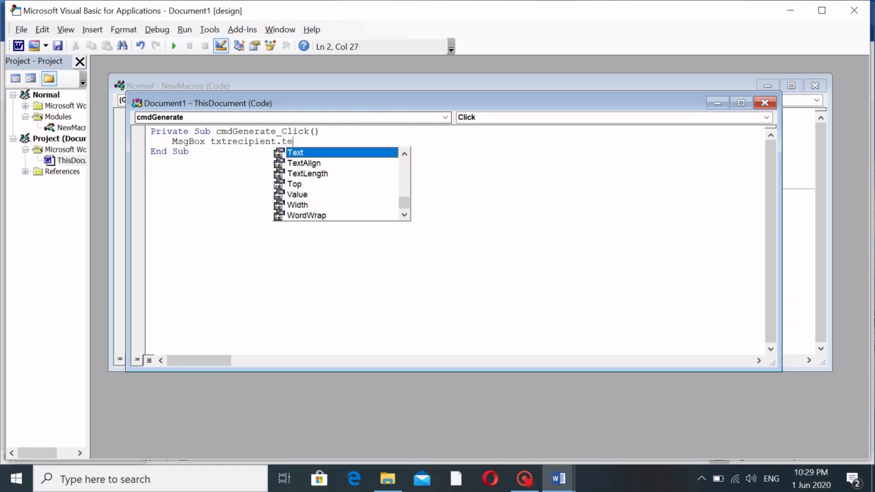
pyautogui.write('xt')
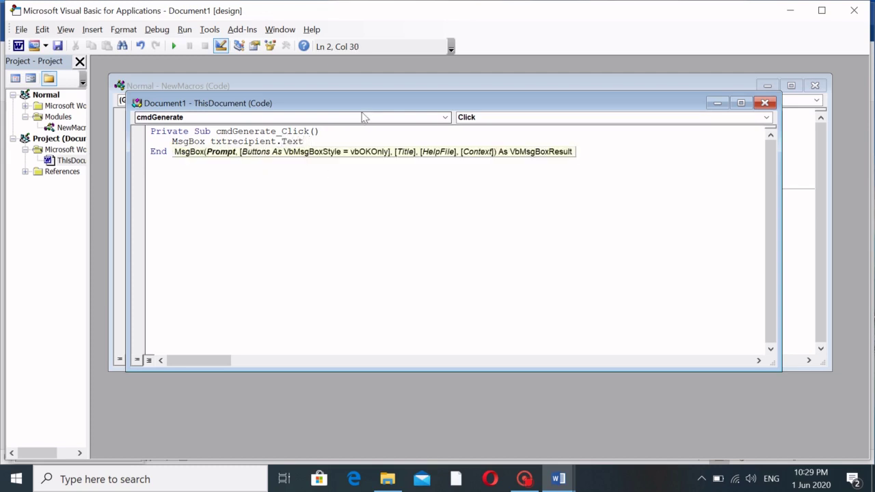
pyautogui.press('BackSpace')
pyautogui.press('Escape')
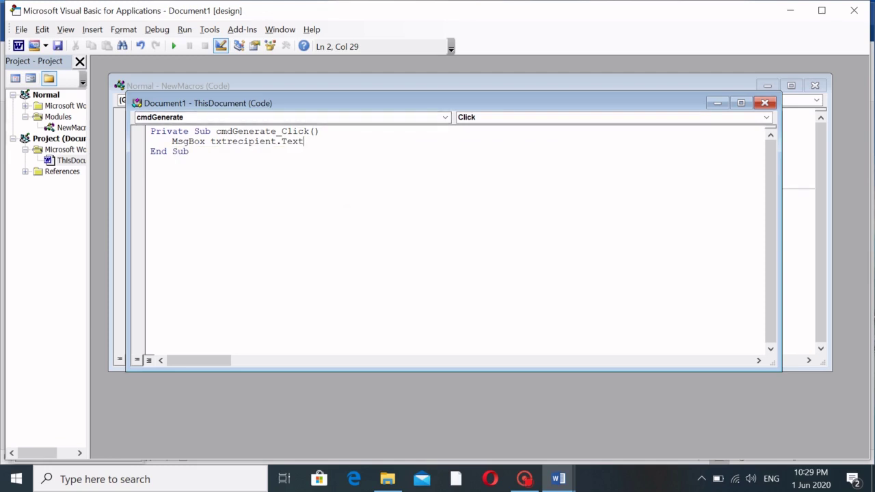
pyautogui.hotkey('ctrl', 'Left')
pyautogui.hotkey('ctrl', 'Left')
pyautogui.hotkey('ctrl', 'Left')
pyautogui.hotkey('shift', 'End')
pyautogui.press('Down')
pyautogui.press('Up')
pyautogui.click(855, 11)
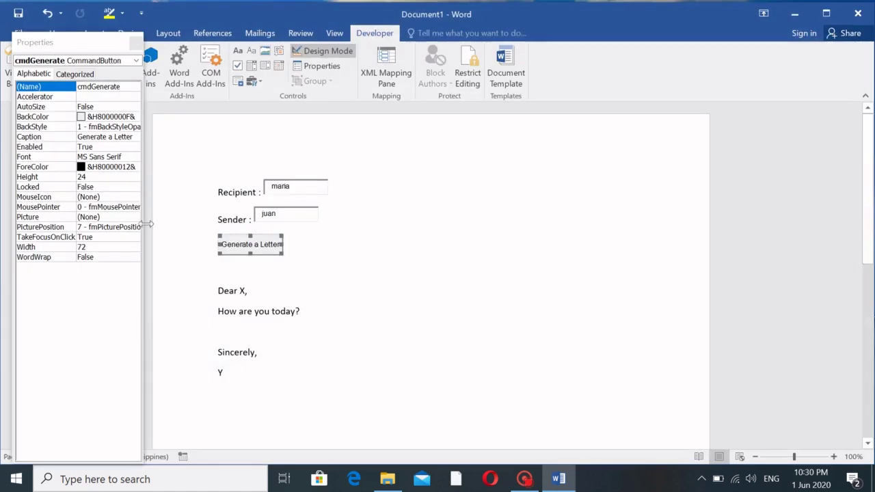
# Step: Close the control properties, turn off Design Mode, and test the Generate a Letter button, dismissing its message box
pyautogui.click(136, 42)
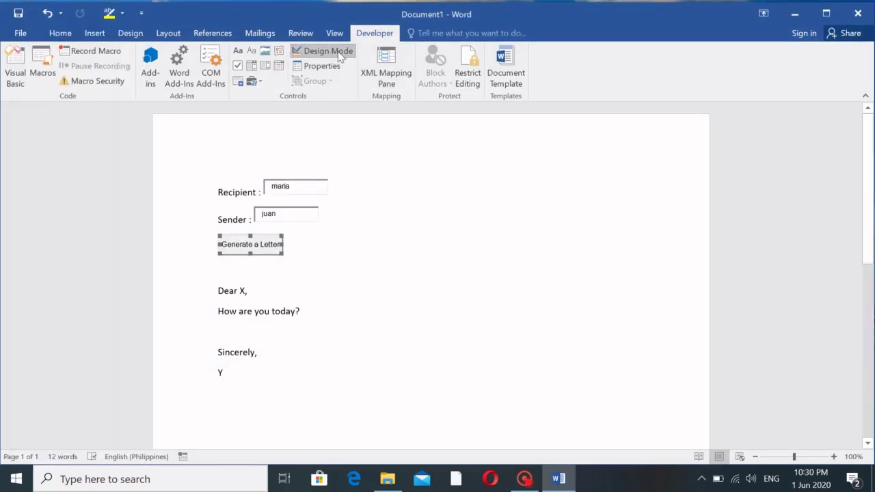
pyautogui.click(329, 51)
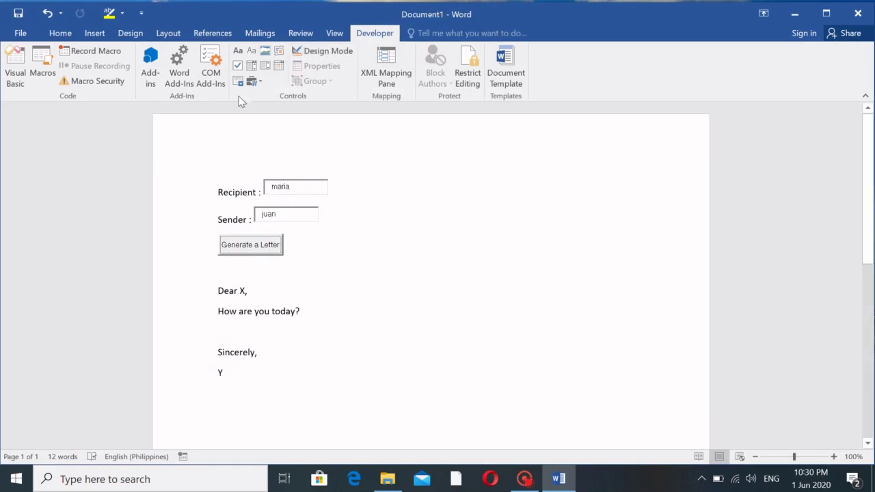
pyautogui.click(256, 244)
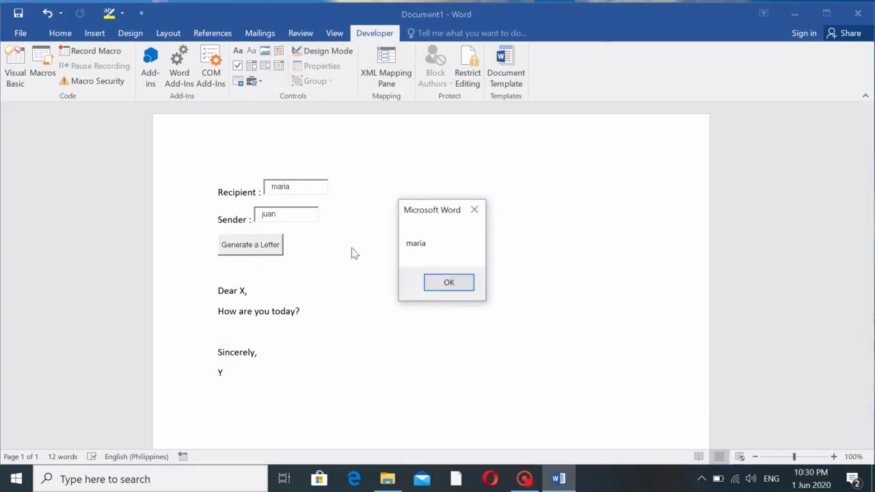
pyautogui.click(449, 282)
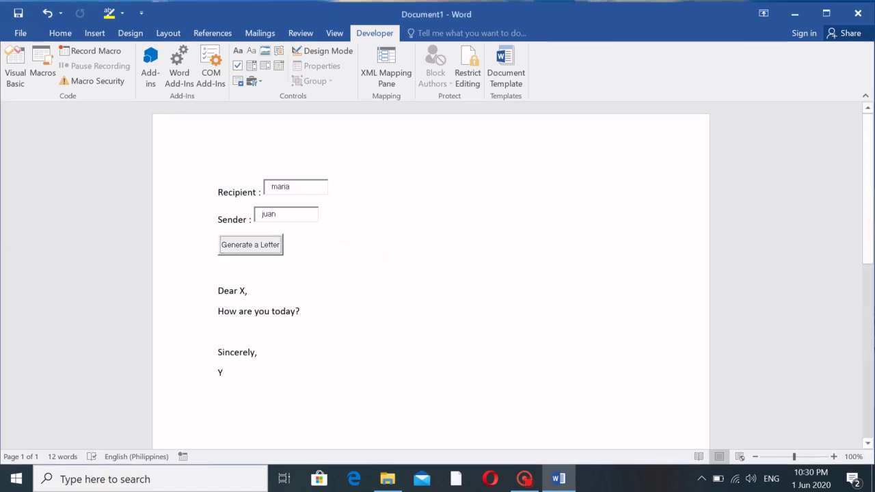
# Step: Add a second name to the recipient text box, run the Generate a Letter button again, and dismiss the message box
pyautogui.click(296, 191)
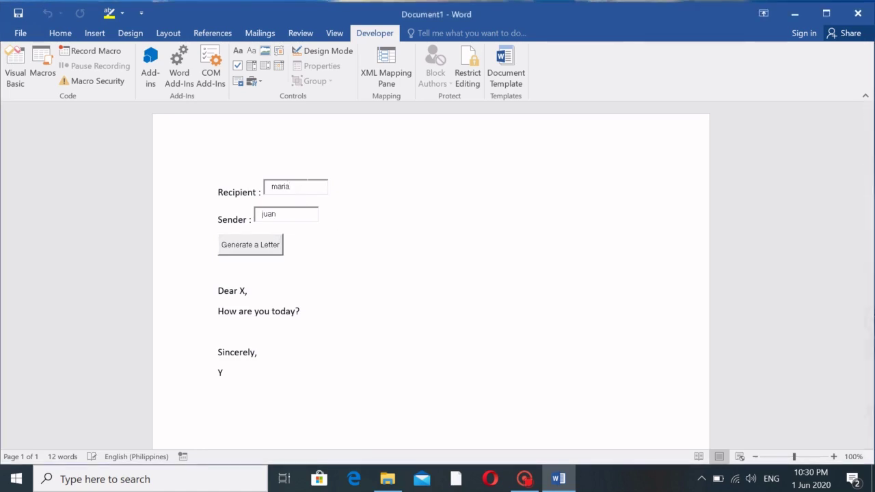
pyautogui.write('clara')
pyautogui.click(254, 241)
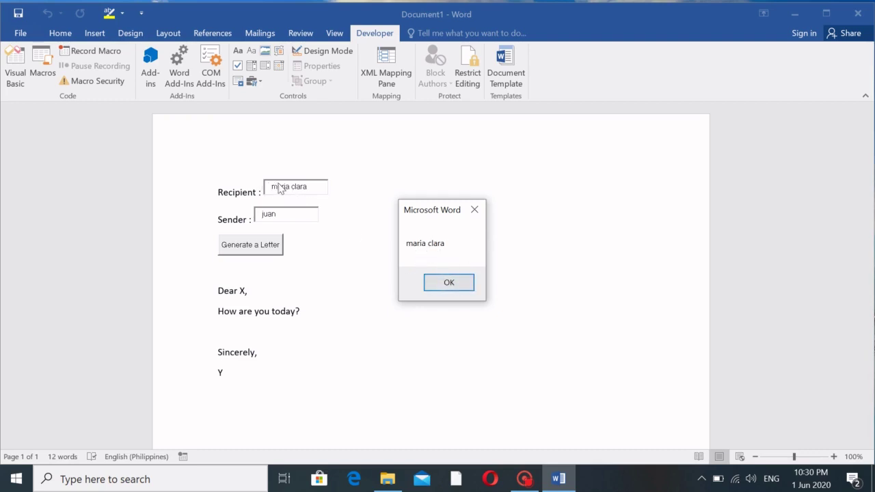
pyautogui.click(448, 286)
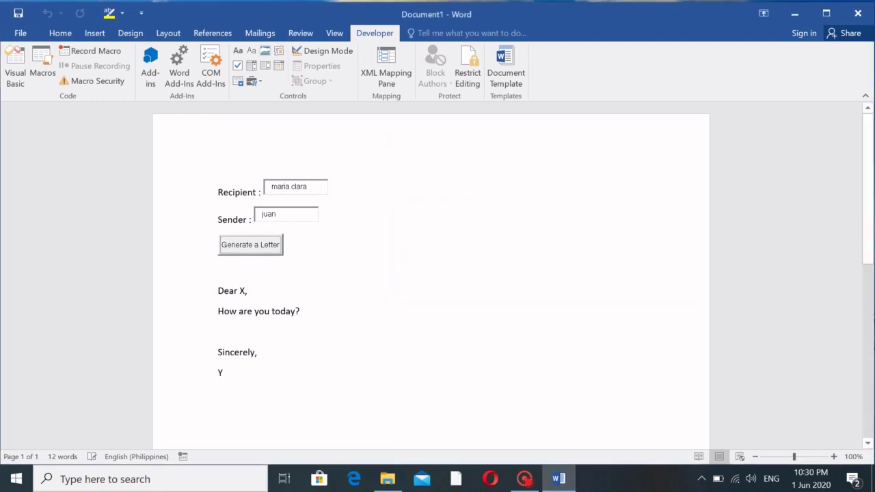
# Step: In Design Mode, insert an ActiveX label before the X in the greeting line and reduce its height to about 11.5
pyautogui.click(326, 53)
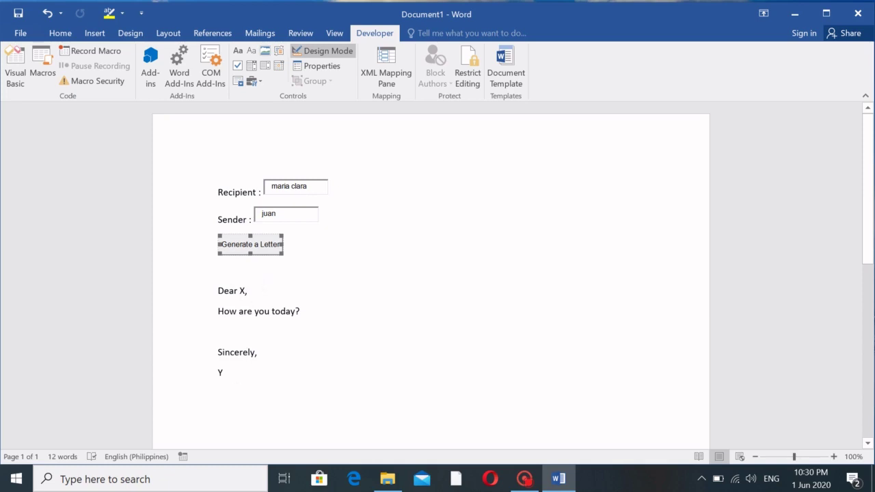
pyautogui.click(219, 270)
pyautogui.doubleClick(242, 290)
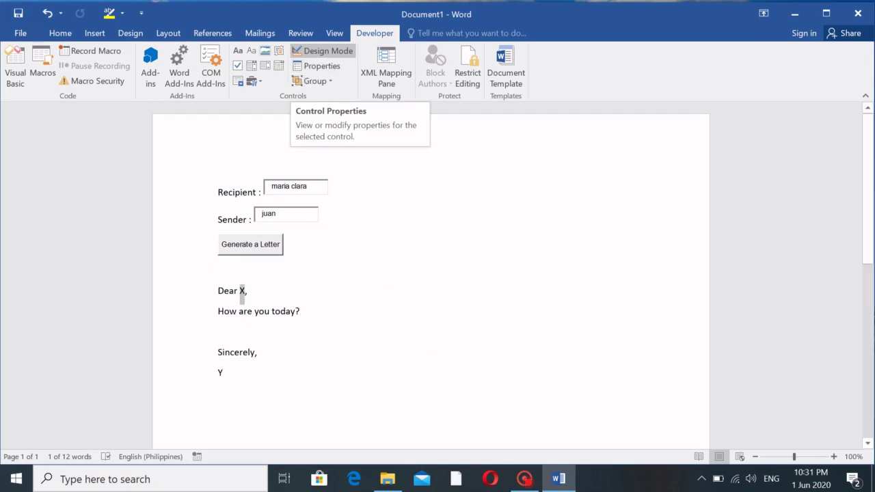
pyautogui.click(260, 83)
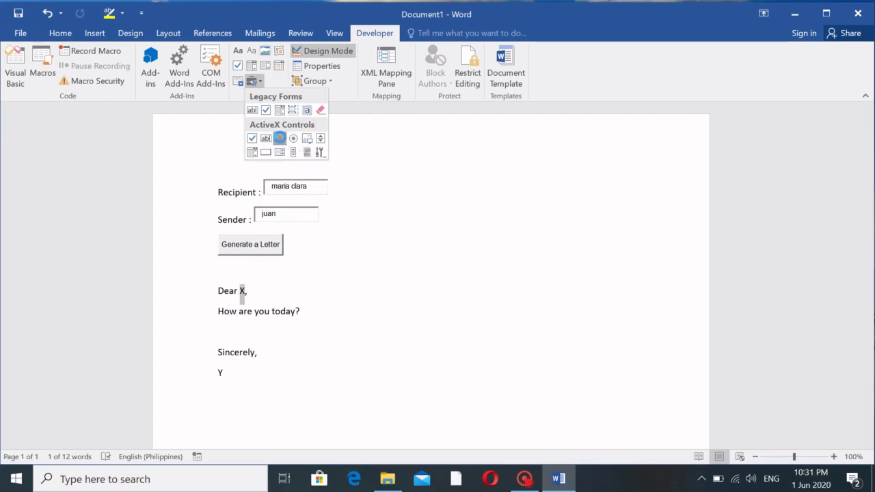
pyautogui.click(281, 139)
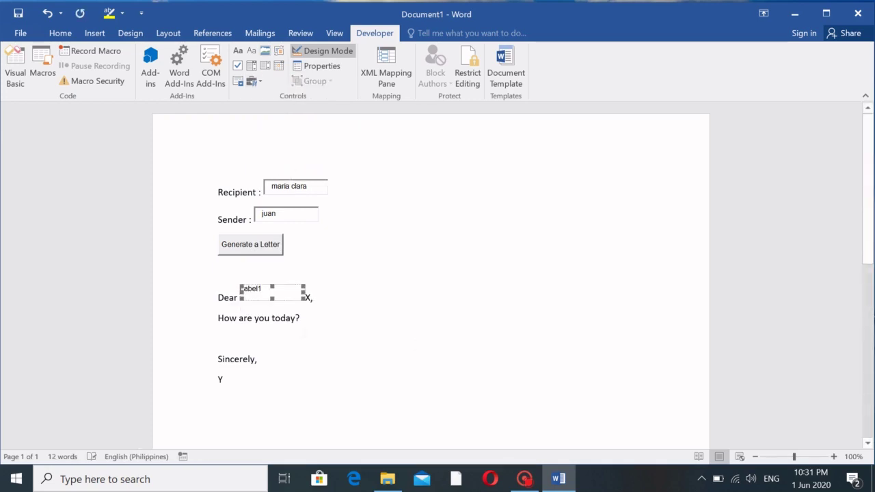
pyautogui.click(273, 306)
pyautogui.click(273, 290)
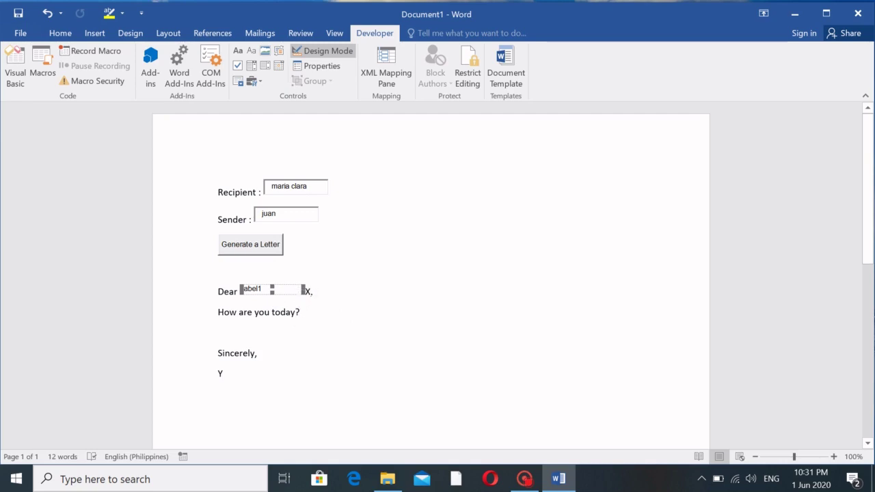
# Step: Delete the X placeholder after the greeting's label and add extra space between "Dear" and the label
pyautogui.click(310, 292)
pyautogui.press('BackSpace')
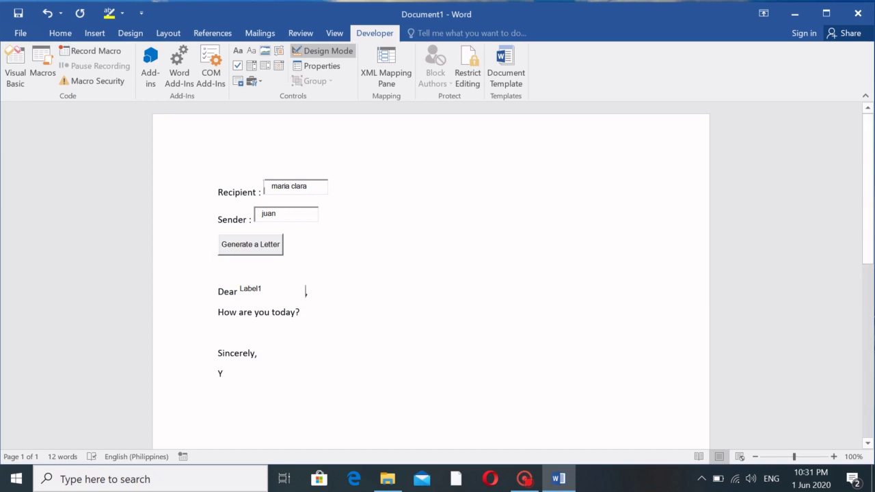
pyautogui.click(250, 293)
pyautogui.click(238, 291)
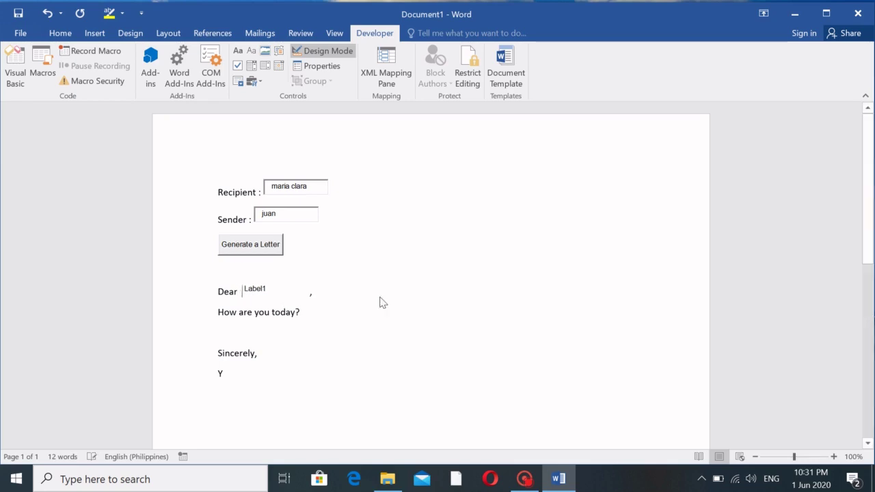
# Step: Open the properties of the label in the greeting line and set its name to lblRecipient
pyautogui.click(264, 293)
pyautogui.click(301, 67)
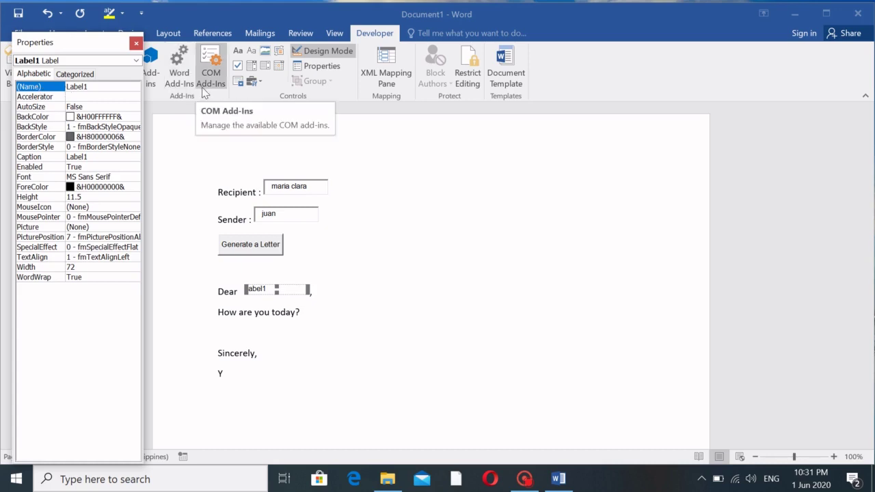
pyautogui.write('lbl')
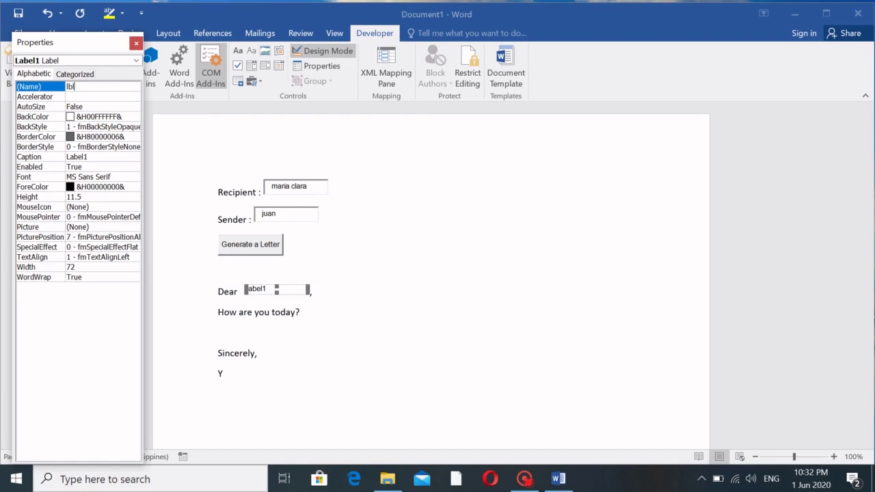
pyautogui.write('Recipient')
# Step: Clear the caption of the lblRecipient label so it is blank in the greeting line
pyautogui.click(38, 158)
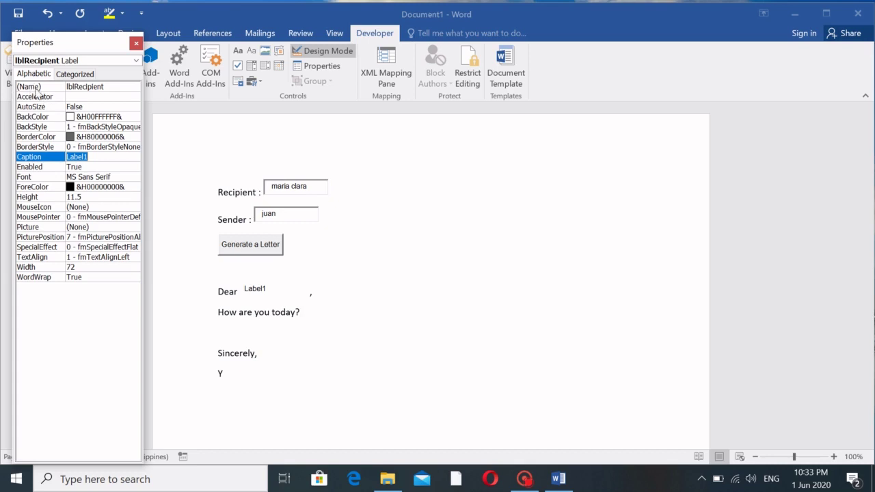
pyautogui.click(45, 158)
pyautogui.press('BackSpace')
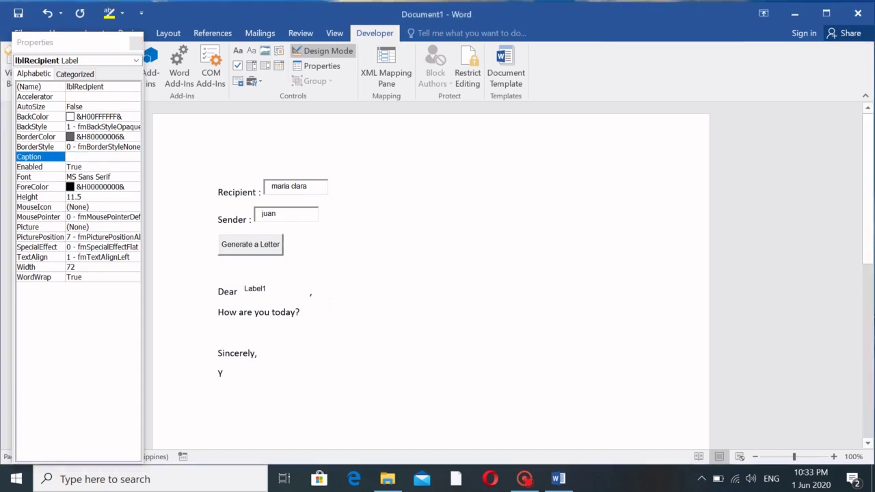
pyautogui.click(268, 293)
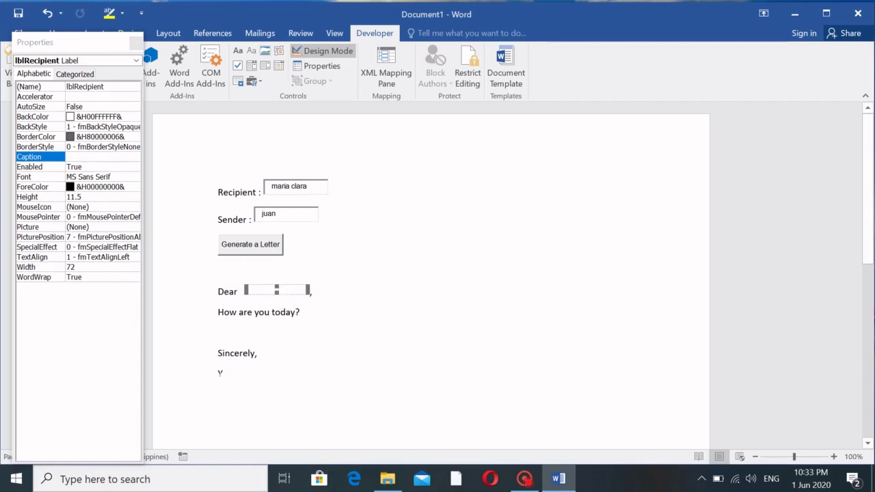
# Step: Replace the Y placeholder below "Sincerely," with an ActiveX label
pyautogui.doubleClick(220, 373)
pyautogui.press('BackSpace')
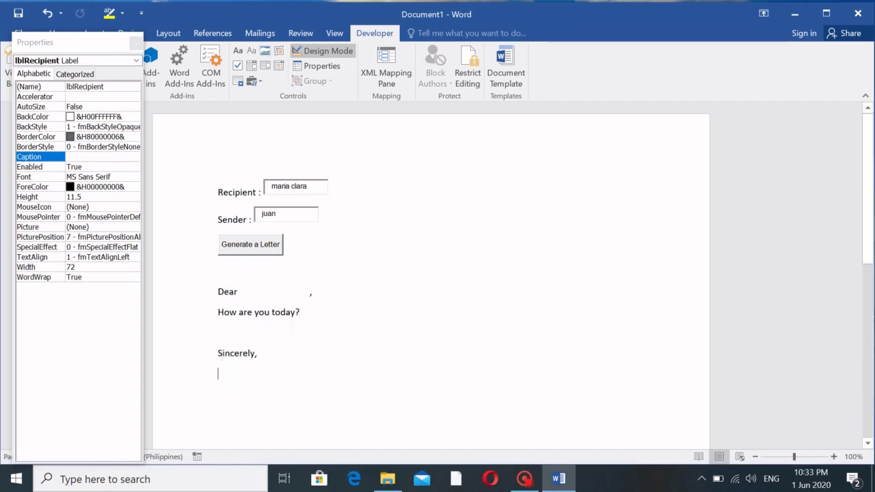
pyautogui.click(256, 83)
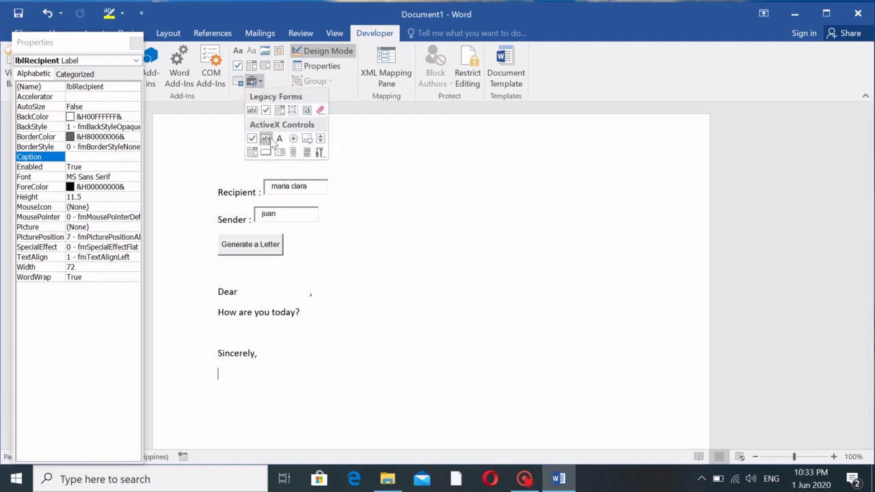
pyautogui.click(279, 138)
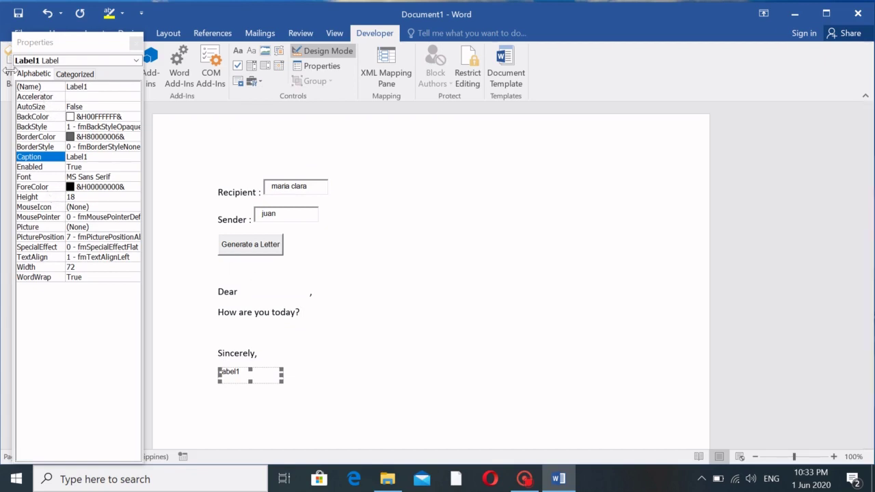
# Step: Set the caption of the new label below "Sincerely," to Y
pyautogui.click(42, 159)
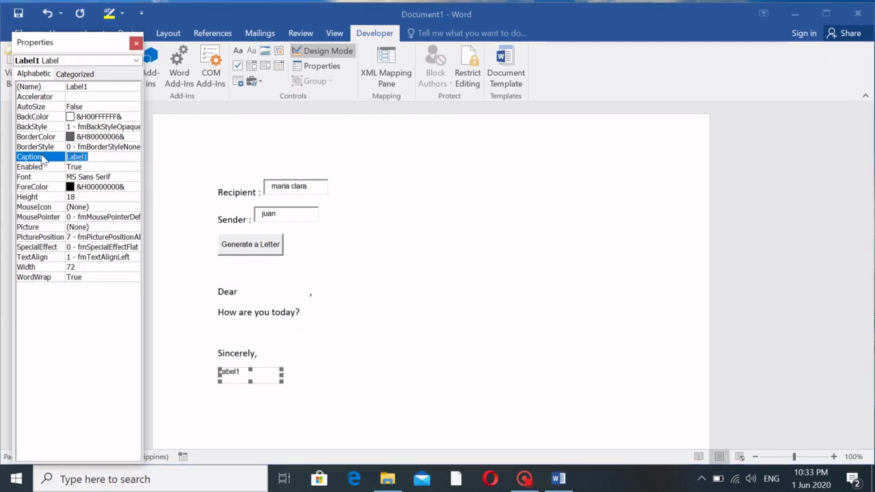
pyautogui.press('BackSpace')
pyautogui.click(41, 88)
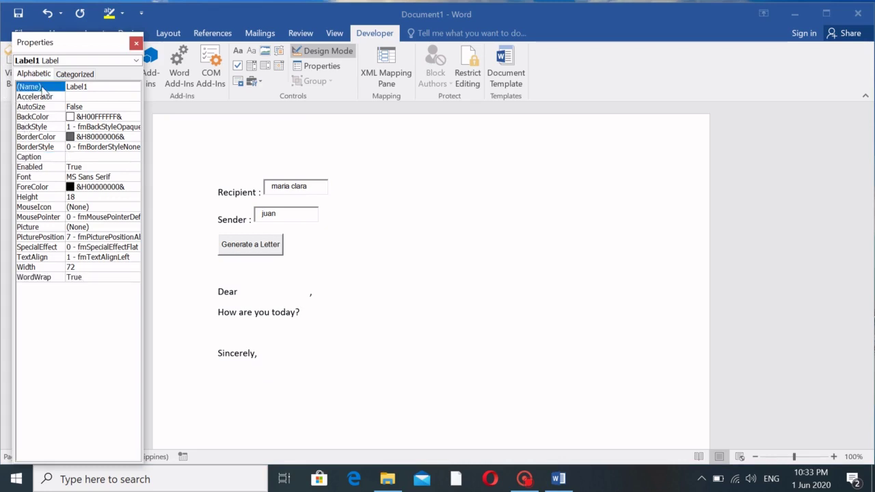
pyautogui.click(250, 376)
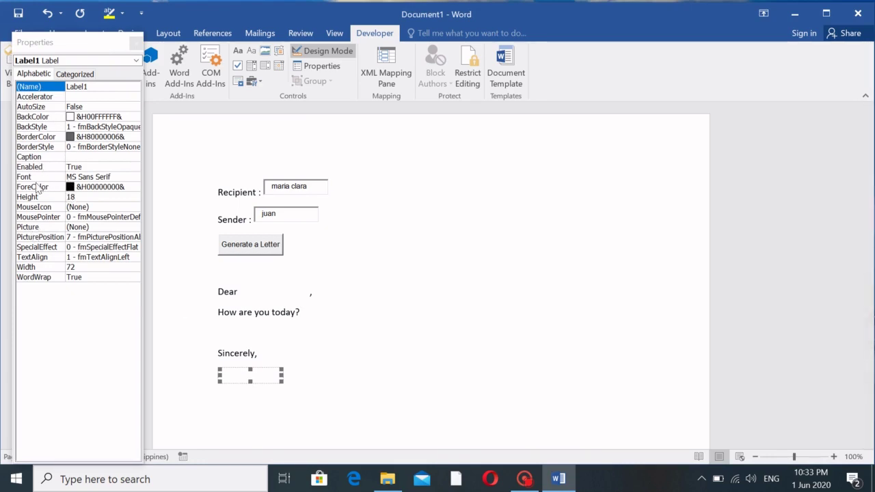
pyautogui.click(39, 159)
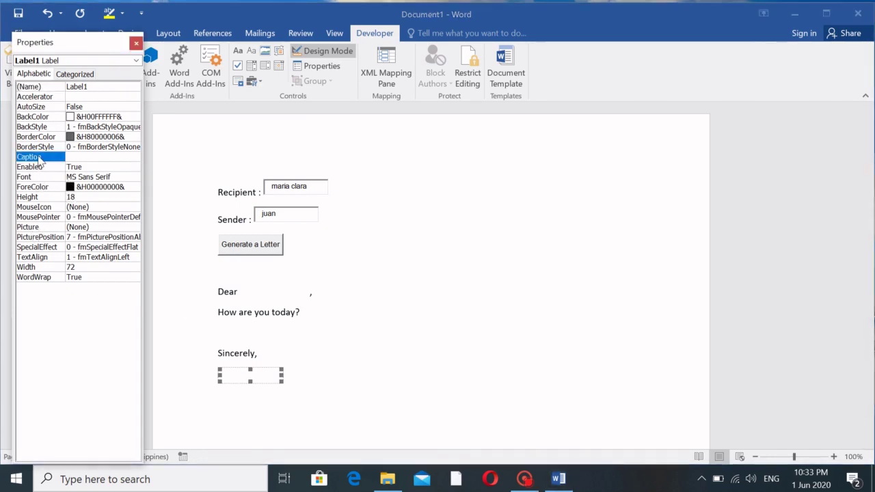
pyautogui.write('Y')
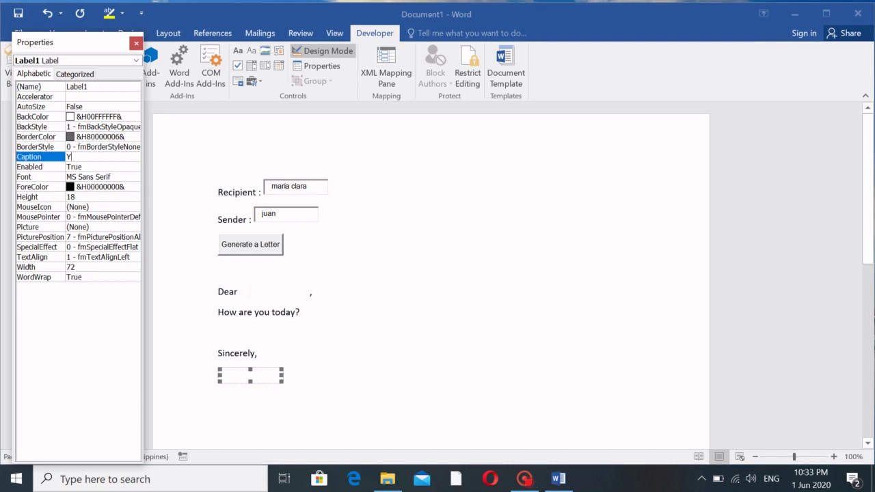
pyautogui.click(265, 273)
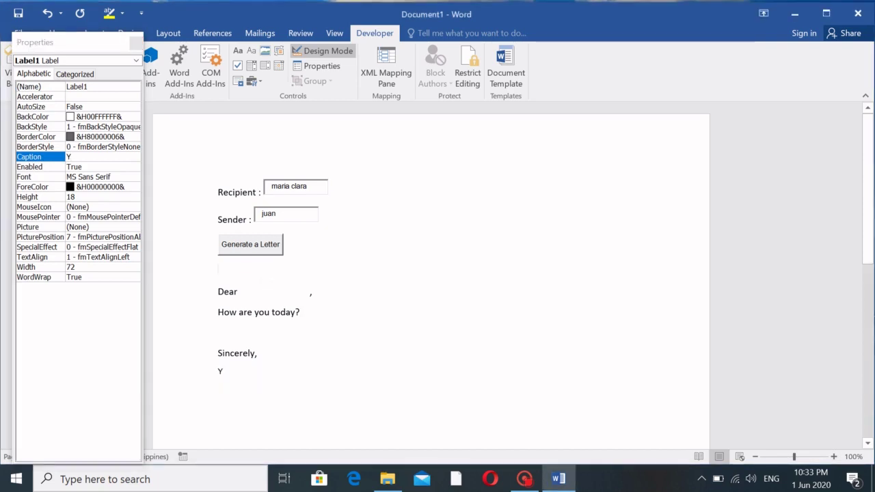
# Step: Set the caption of the lblRecipient label in the greeting line to X
pyautogui.click(270, 294)
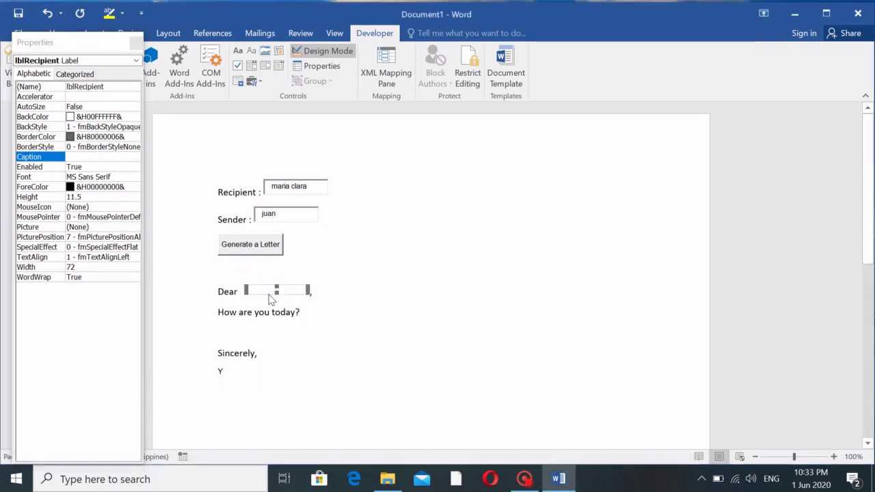
pyautogui.click(49, 158)
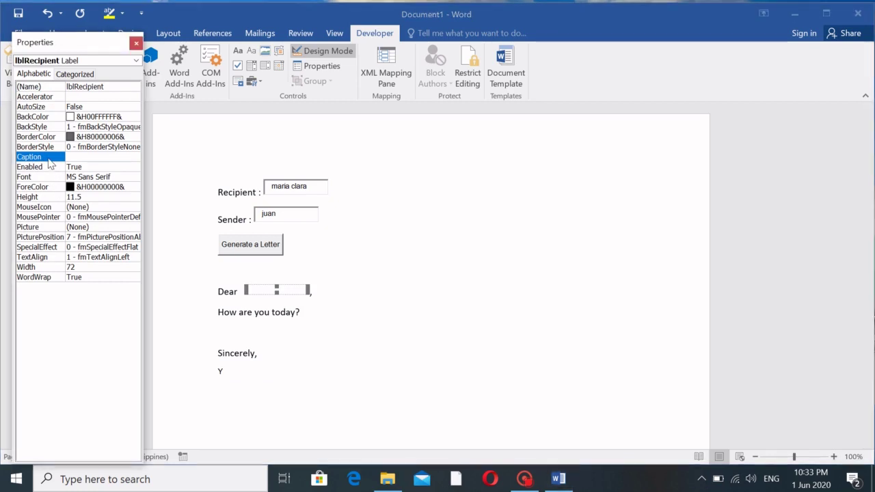
pyautogui.write('X')
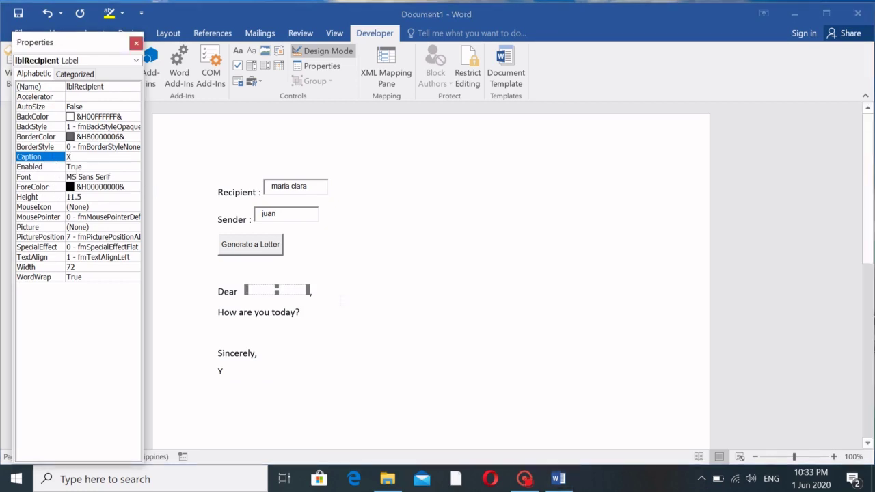
pyautogui.click(274, 295)
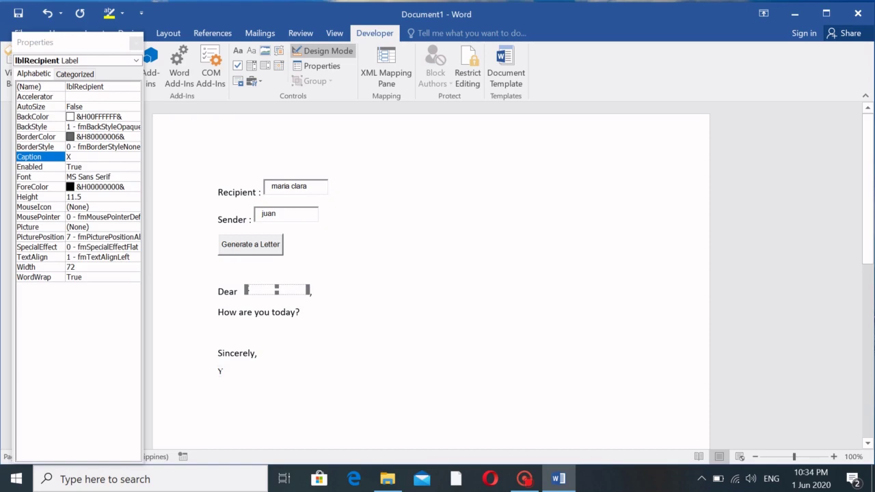
# Step: Set the name of the label below "Sincerely," to lblSender
pyautogui.click(219, 379)
pyautogui.click(228, 375)
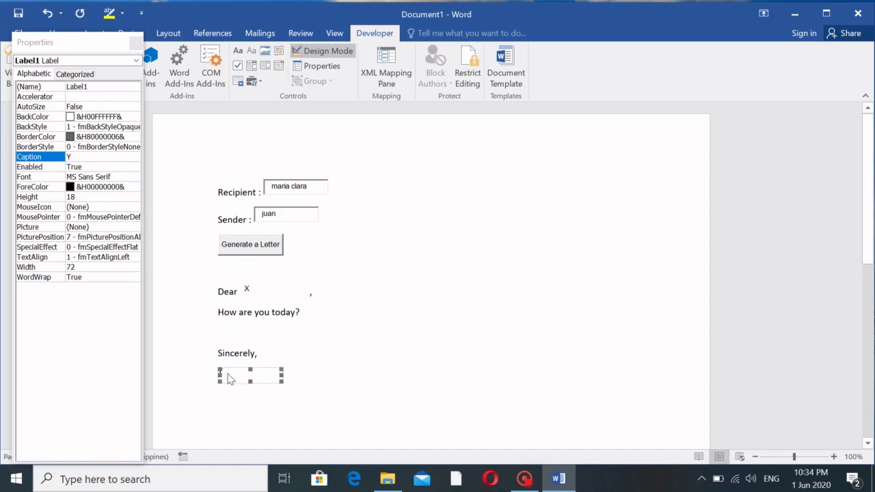
pyautogui.click(43, 88)
pyautogui.write('lblSender')
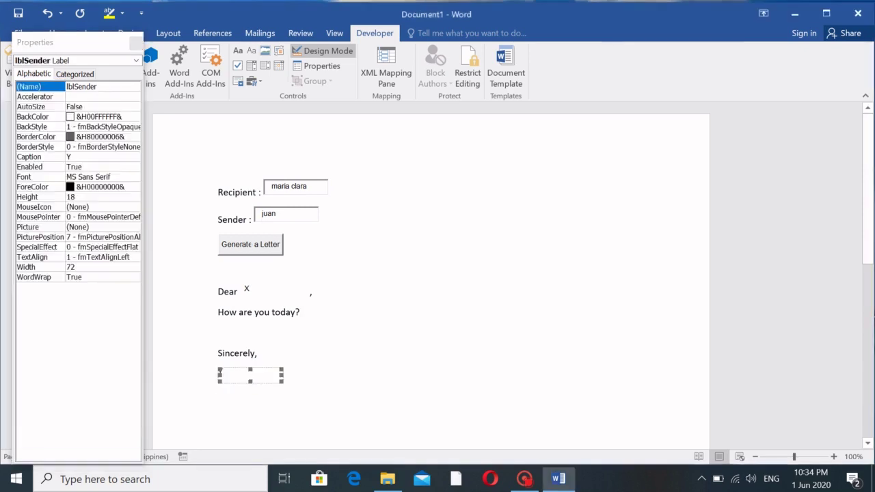
# Step: In the Generate a Letter button's click code, replace the MsgBox statement with lblRecipient.Caption = txtRecipient.Text and start a new line below it
pyautogui.doubleClick(251, 244)
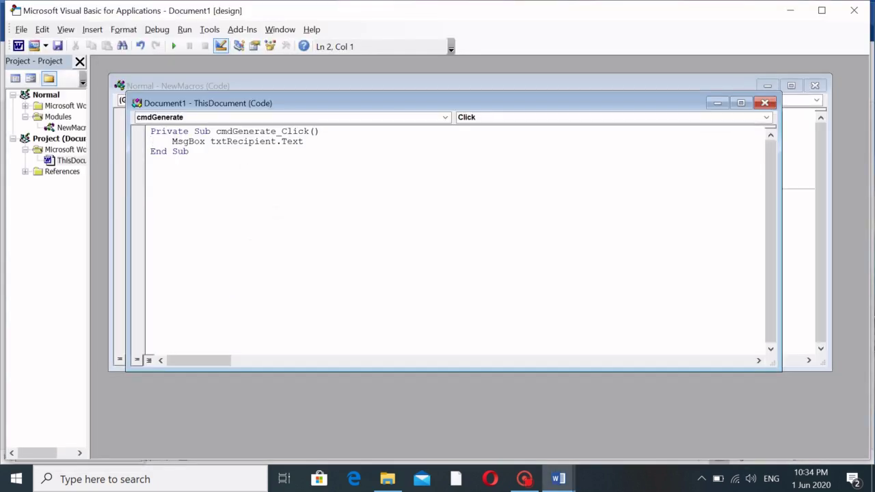
pyautogui.click(210, 141)
pyautogui.moveTo(173, 142); pyautogui.dragTo(204, 142)
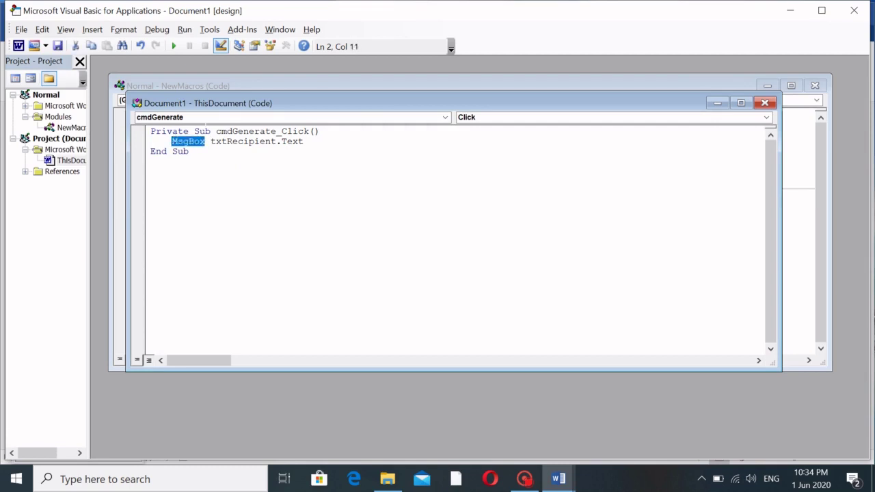
pyautogui.write('lblrecipe')
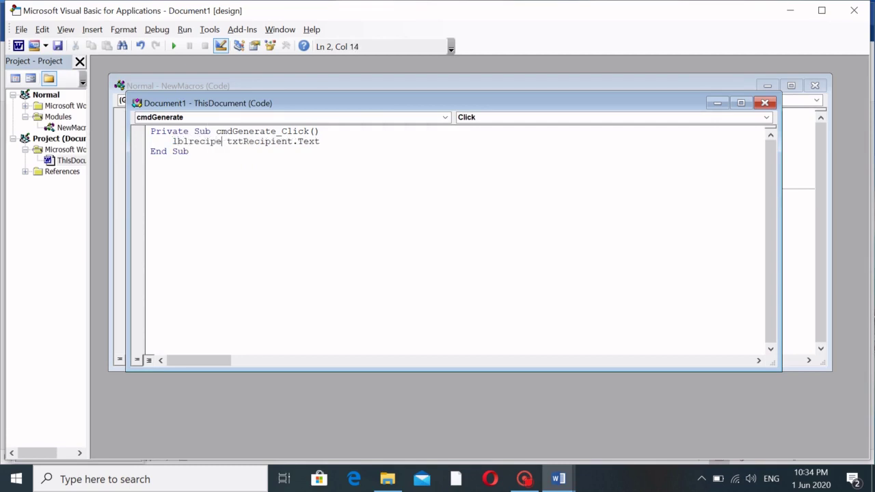
pyautogui.press('BackSpace')
pyautogui.write('ient')
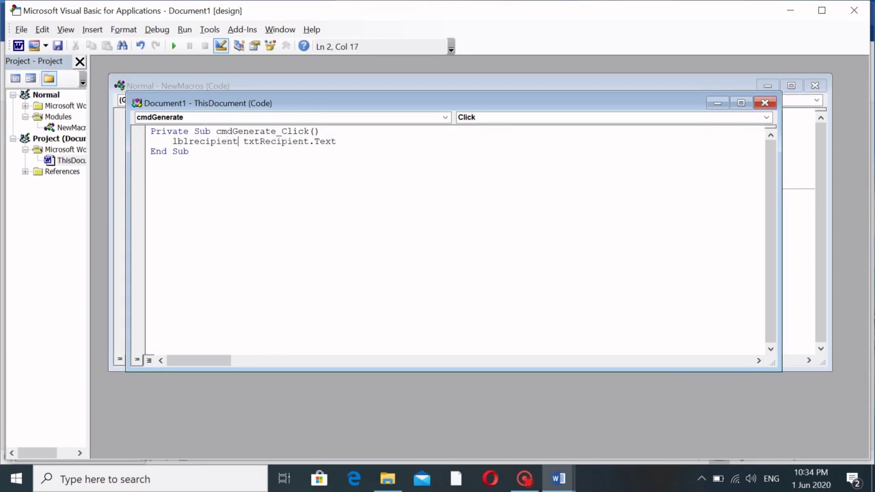
pyautogui.write('.')
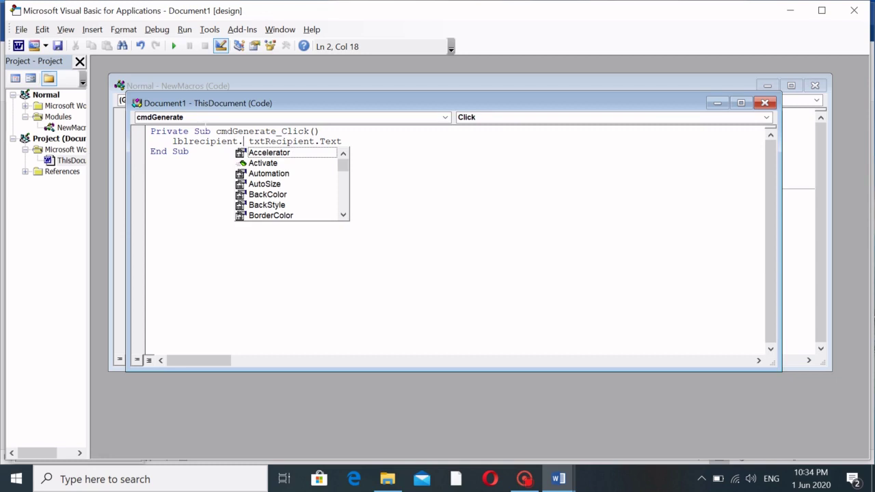
pyautogui.write('cipient.Caption ')
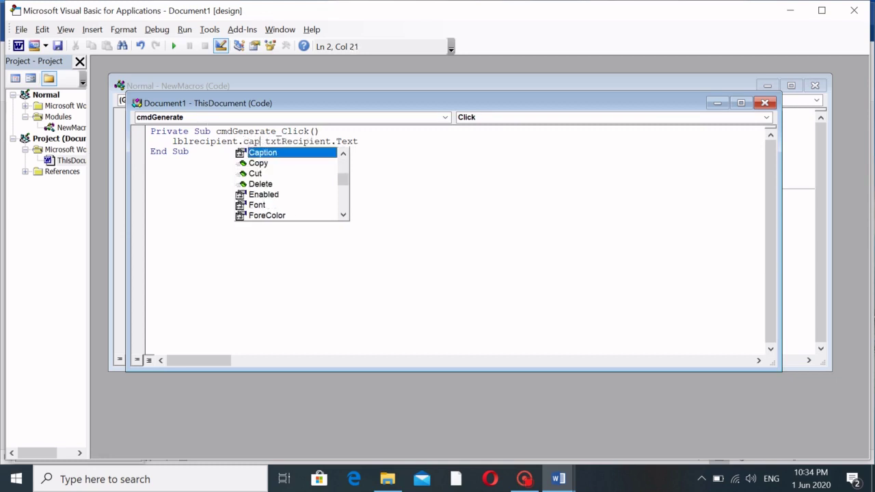
pyautogui.write('=')
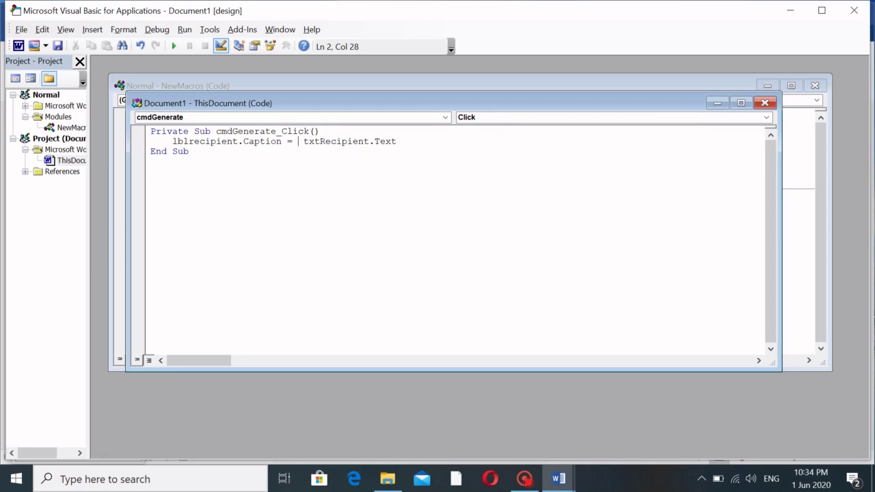
pyautogui.click(398, 141)
pyautogui.press('Return')
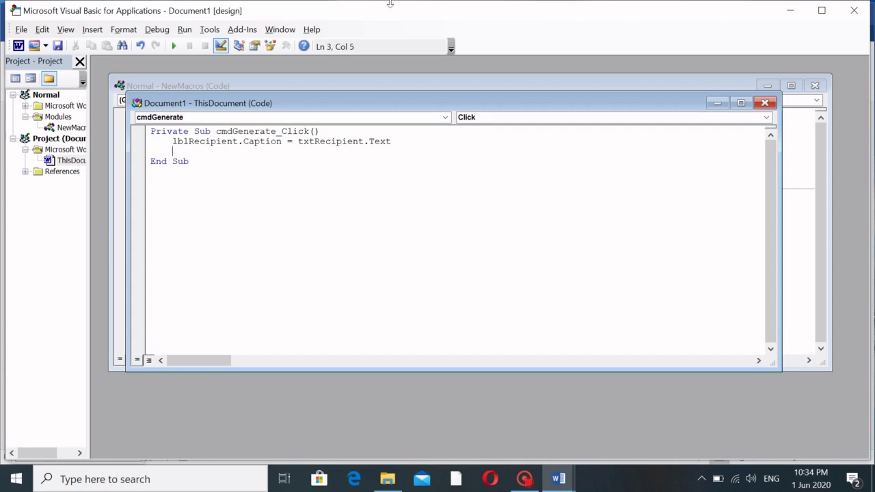
pyautogui.doubleClick(300, 141)
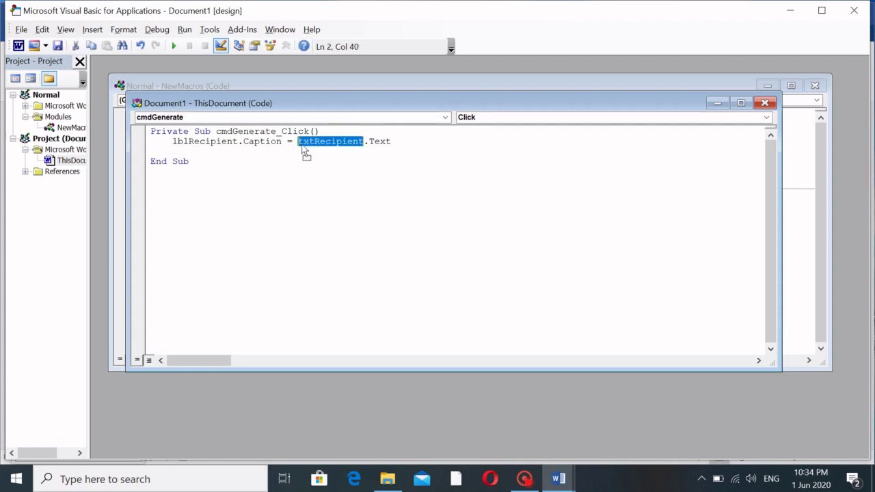
pyautogui.hotkey('ctrl', 'x')
pyautogui.click(399, 145)
pyautogui.hotkey('ctrl', 'v')
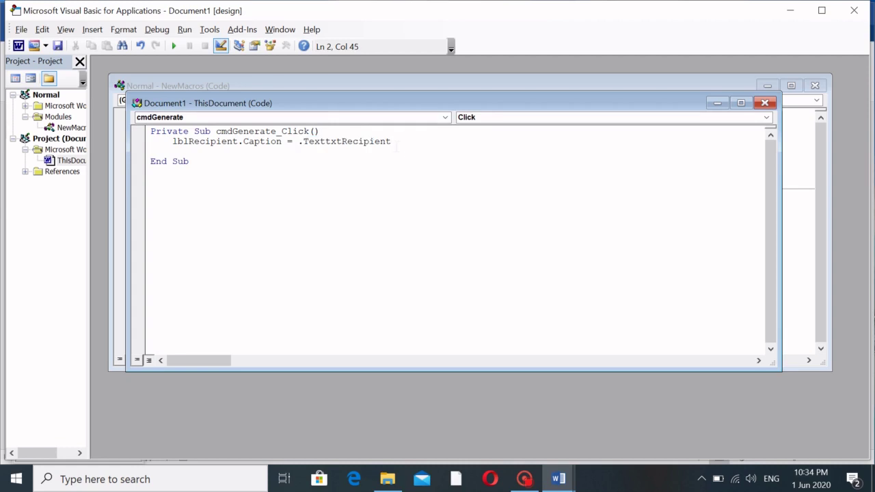
pyautogui.hotkey('ctrl', 'z')
pyautogui.hotkey('ctrl', 'z')
pyautogui.moveTo(173, 142); pyautogui.dragTo(232, 142)
# Step: Add the line lblSender.Caption = txtSender.Text below the lblRecipient statement in cmdGenerate_Click
pyautogui.click(173, 152)
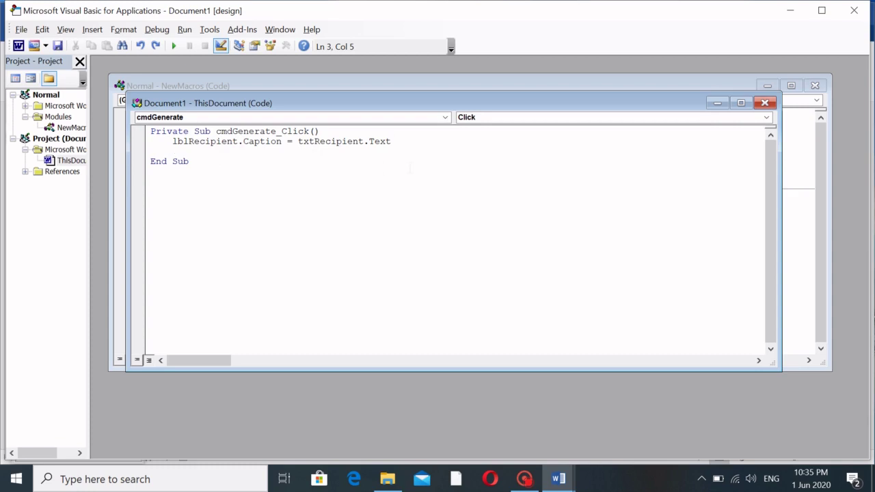
pyautogui.write('lblsender.cap')
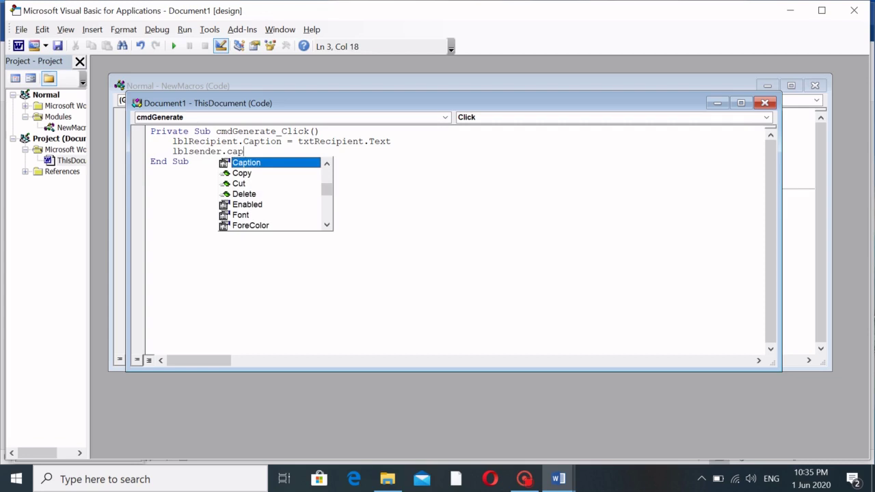
pyautogui.press('Return')
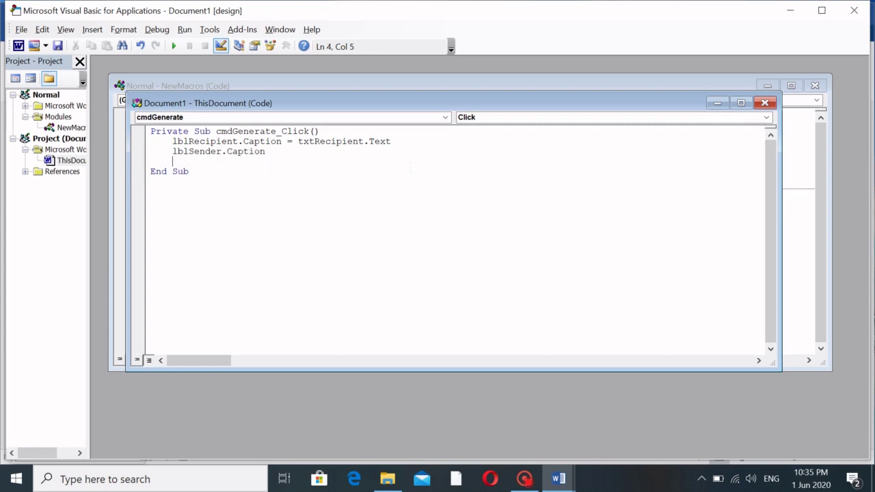
pyautogui.press('BackSpace')
pyautogui.press('BackSpace')
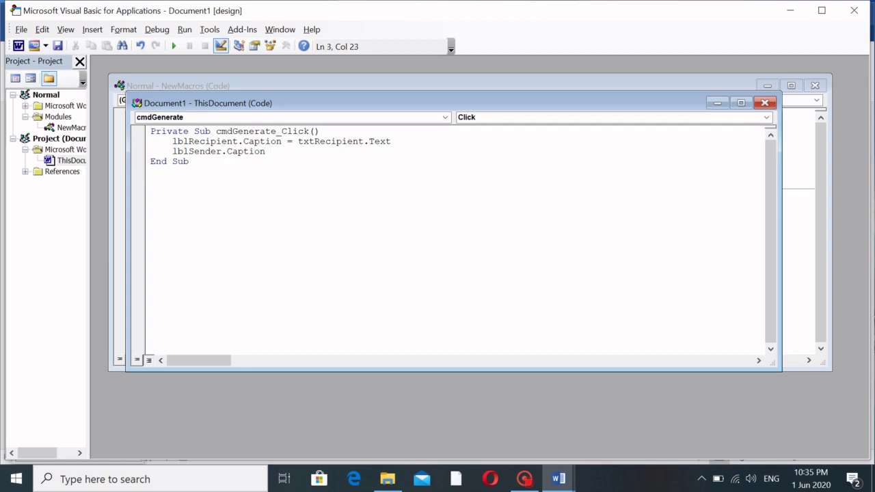
pyautogui.write('= txtsender.te')
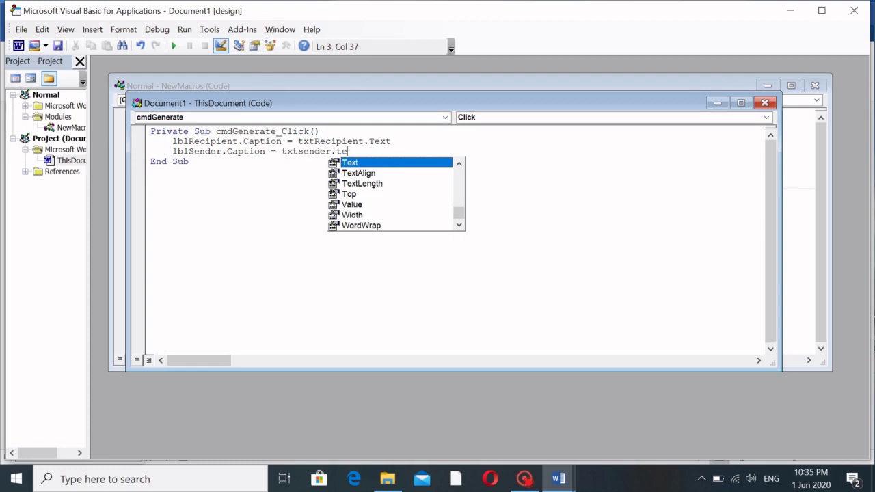
pyautogui.press('Return')
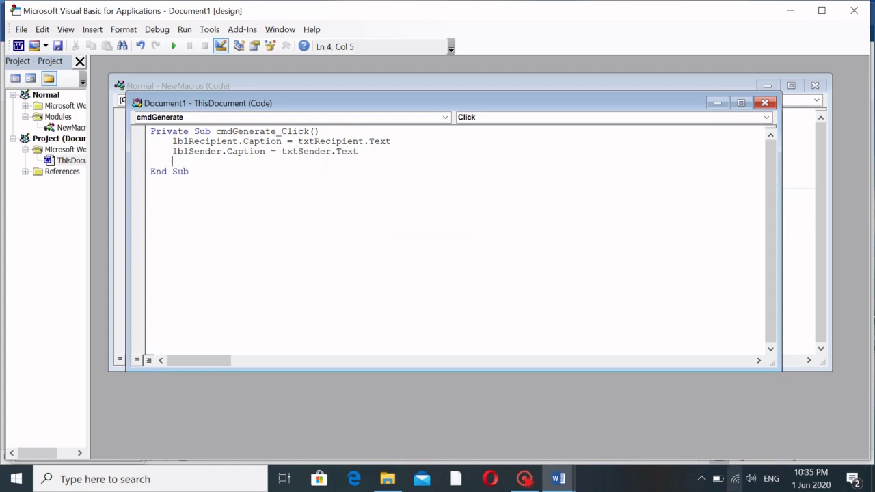
# Step: Close the code editor and the properties window, turn off Design Mode, and run Generate a Letter in the document
pyautogui.click(855, 12)
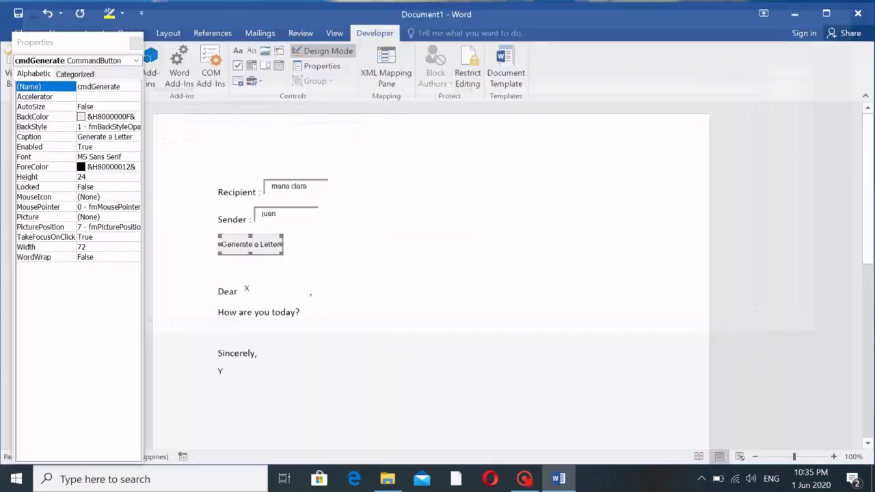
pyautogui.click(136, 42)
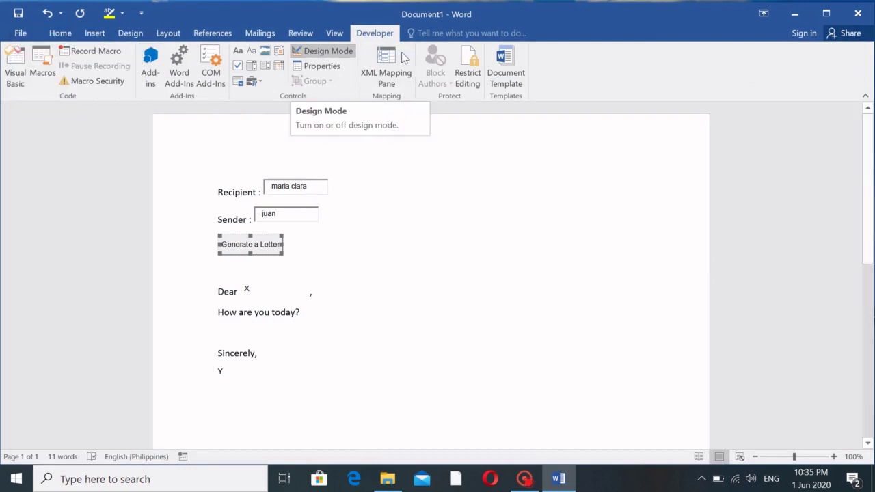
pyautogui.click(317, 54)
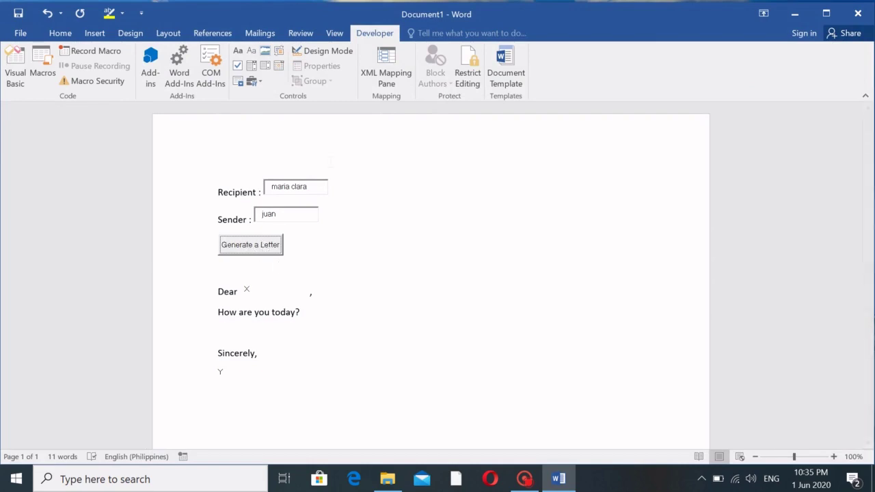
pyautogui.click(260, 252)
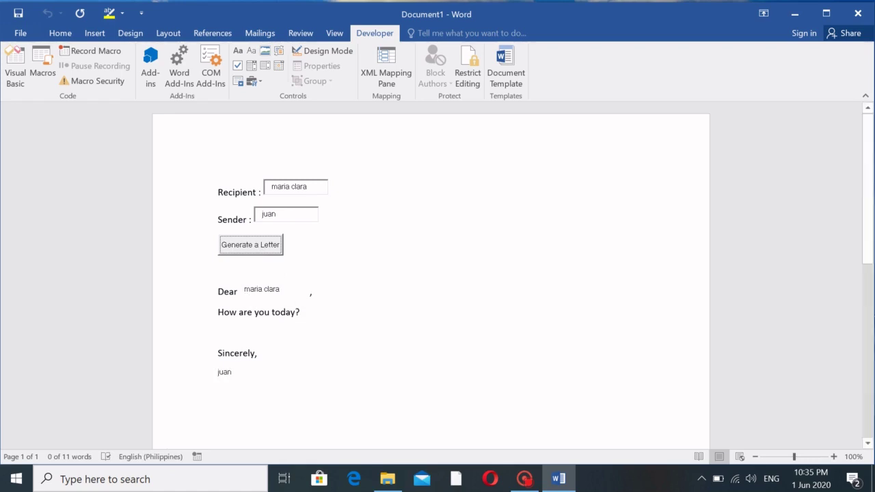
# Step: Turn on Design Mode and set AutoSize to True for the lblRecipient label after "Dear"
pyautogui.click(318, 56)
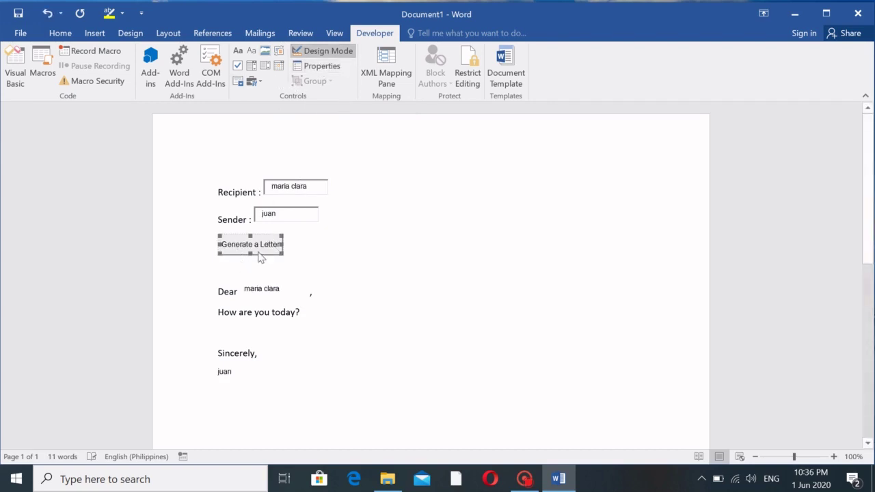
pyautogui.click(272, 289)
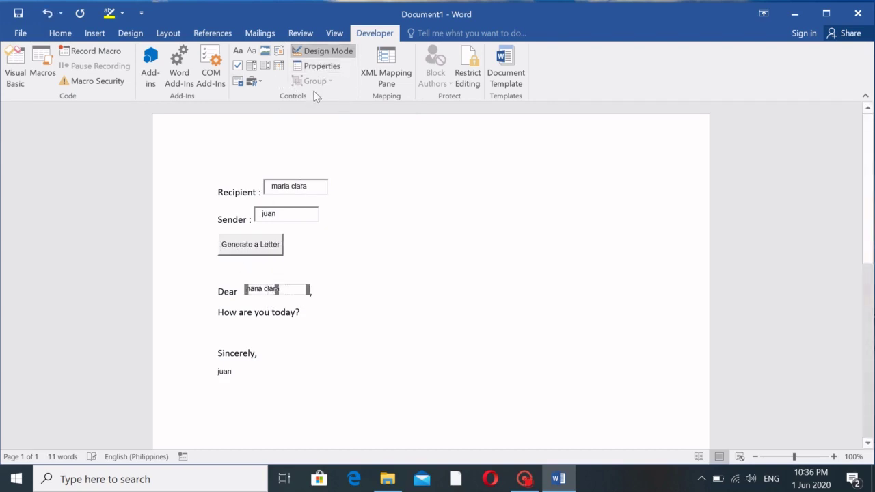
pyautogui.click(313, 66)
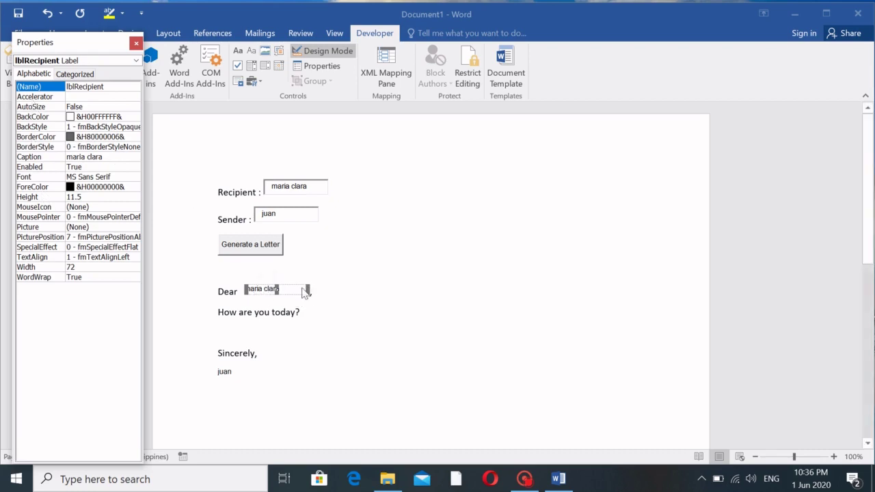
pyautogui.doubleClick(34, 108)
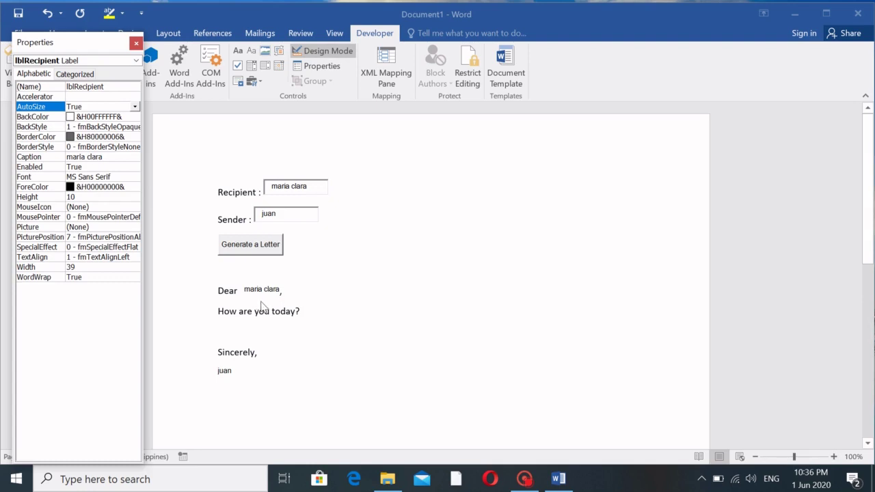
# Step: Set the font of the lblRecipient label to Bold, size 10
pyautogui.click(29, 176)
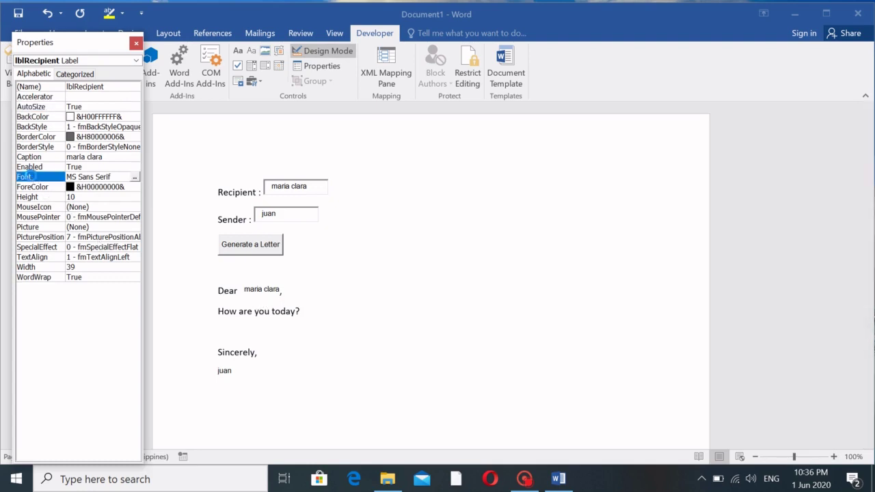
pyautogui.doubleClick(29, 177)
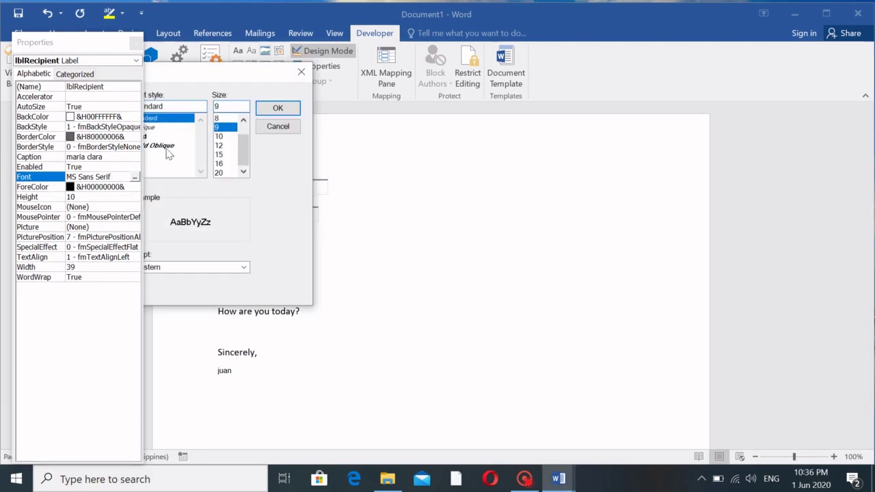
pyautogui.moveTo(221, 72); pyautogui.dragTo(341, 71)
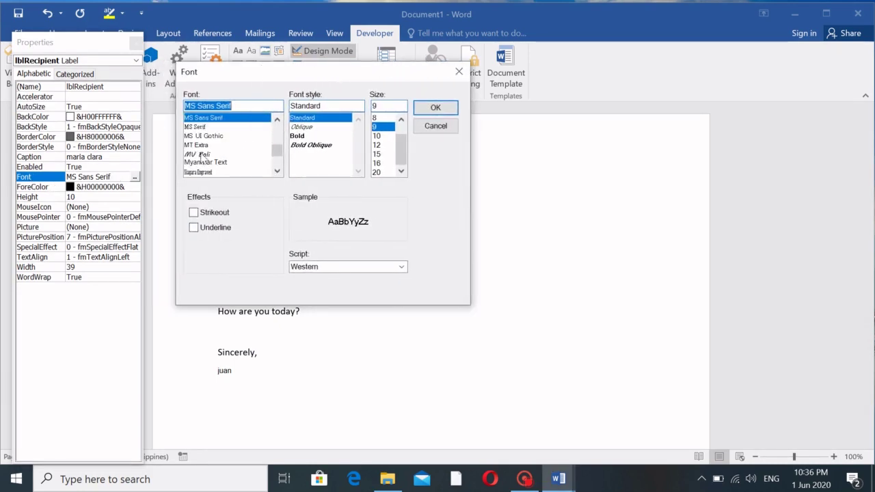
pyautogui.click(302, 136)
pyautogui.click(377, 136)
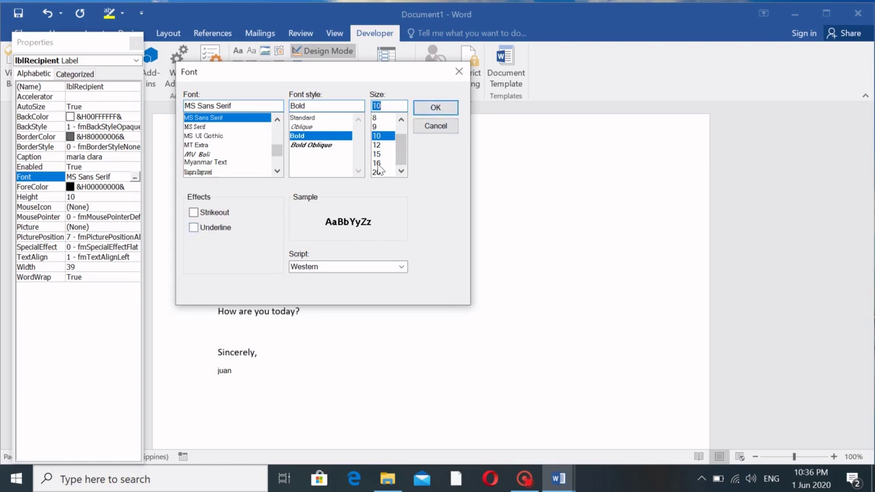
pyautogui.click(434, 108)
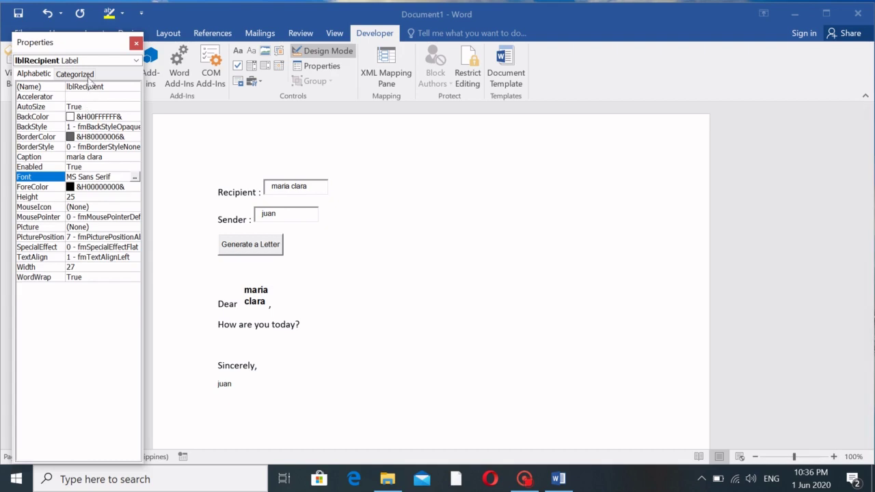
# Step: Set WordWrap to False for the lblRecipient label so its caption stays on one line
pyautogui.click(312, 53)
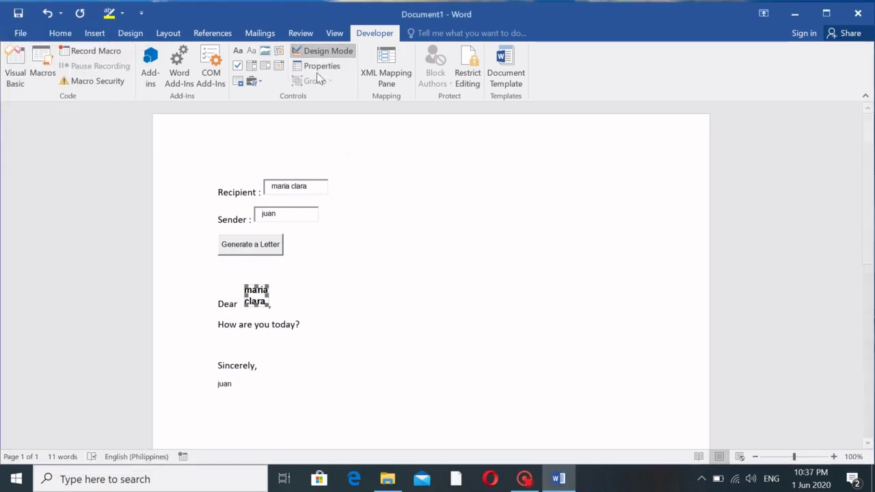
pyautogui.click(326, 68)
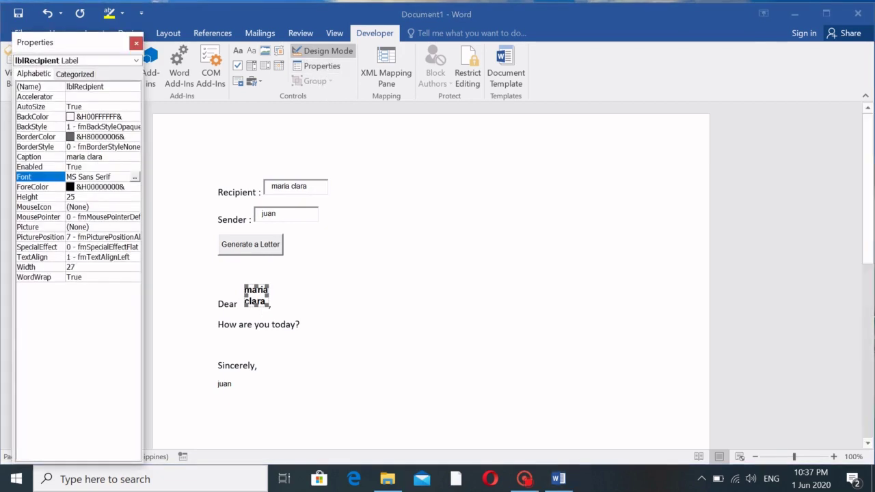
pyautogui.doubleClick(37, 278)
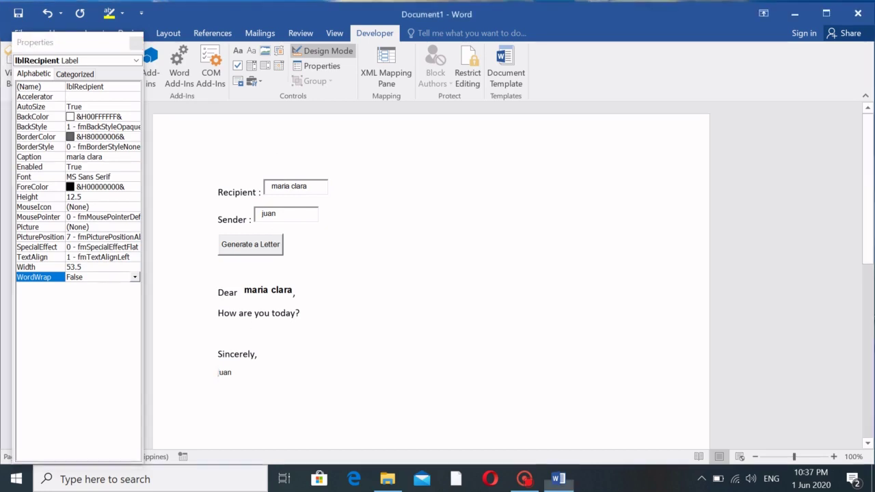
pyautogui.click(268, 289)
# Step: Set WordWrap to False and AutoSize to True for the lblSender label below "Sincerely,", keeping Enabled at True
pyautogui.click(225, 372)
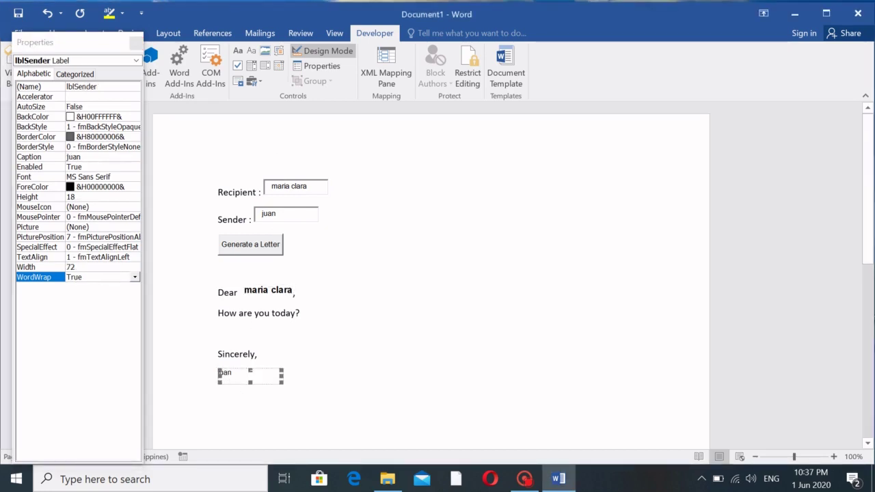
pyautogui.click(38, 281)
pyautogui.doubleClick(38, 280)
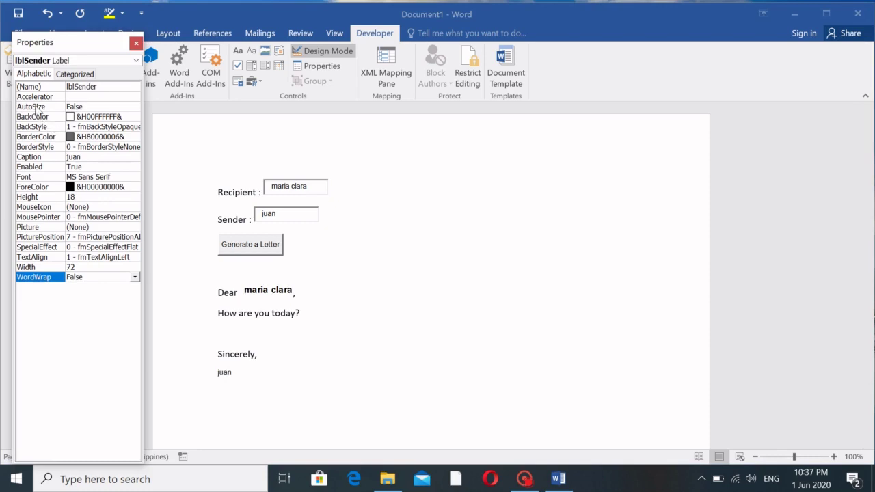
pyautogui.doubleClick(38, 107)
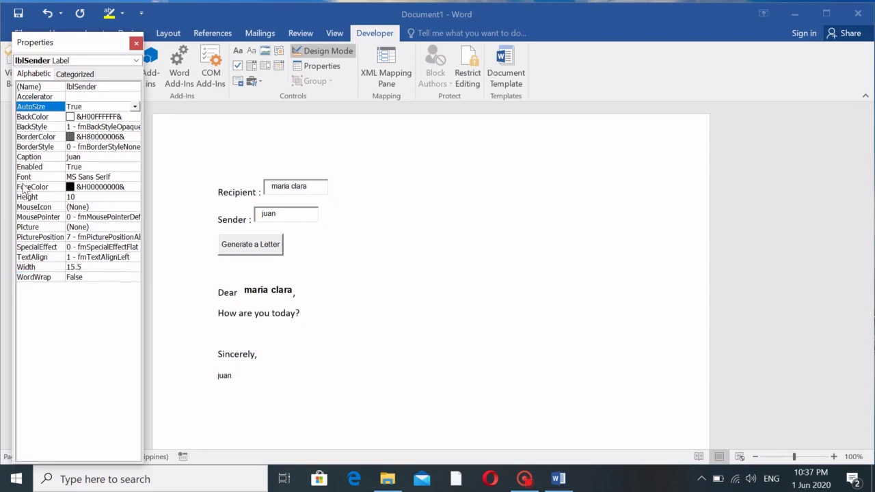
pyautogui.doubleClick(28, 168)
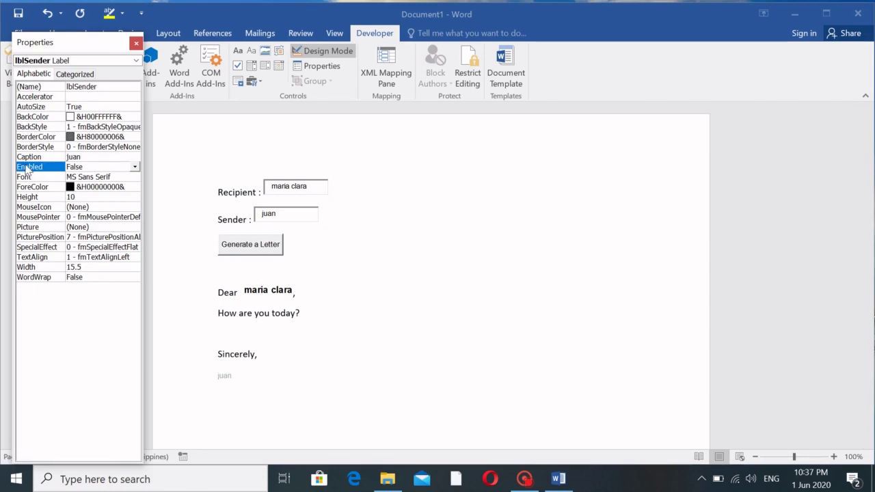
pyautogui.doubleClick(28, 167)
# Step: Set the font of the lblSender label to Bold, size 10
pyautogui.doubleClick(38, 181)
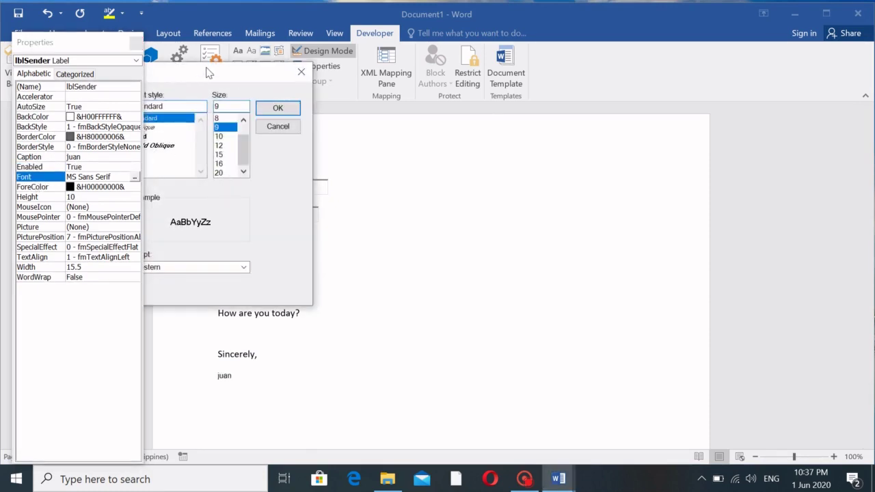
pyautogui.moveTo(206, 69); pyautogui.dragTo(389, 77)
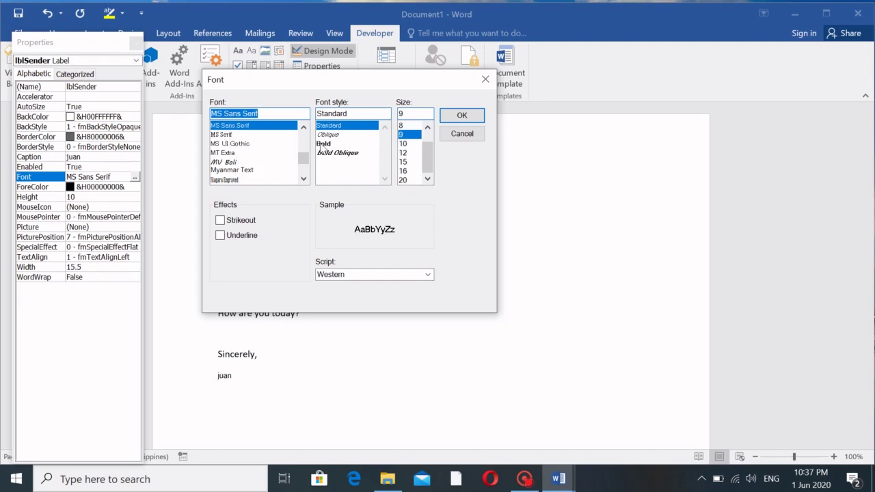
pyautogui.click(327, 144)
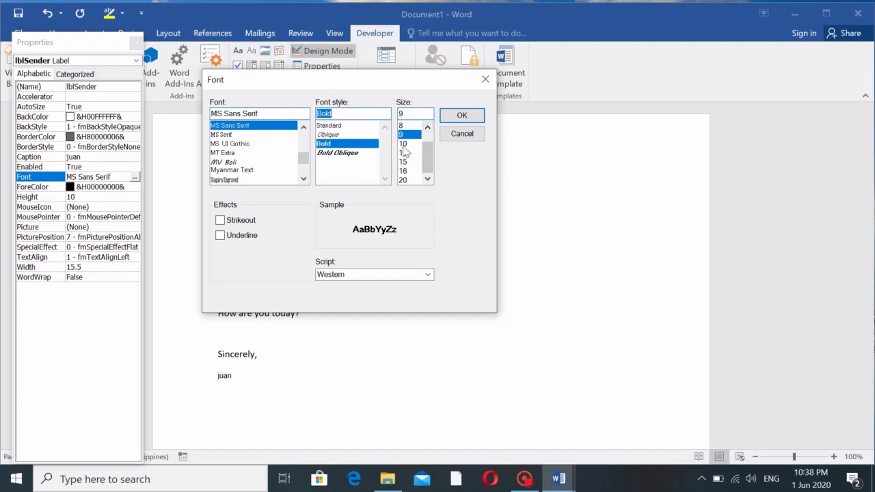
pyautogui.click(404, 144)
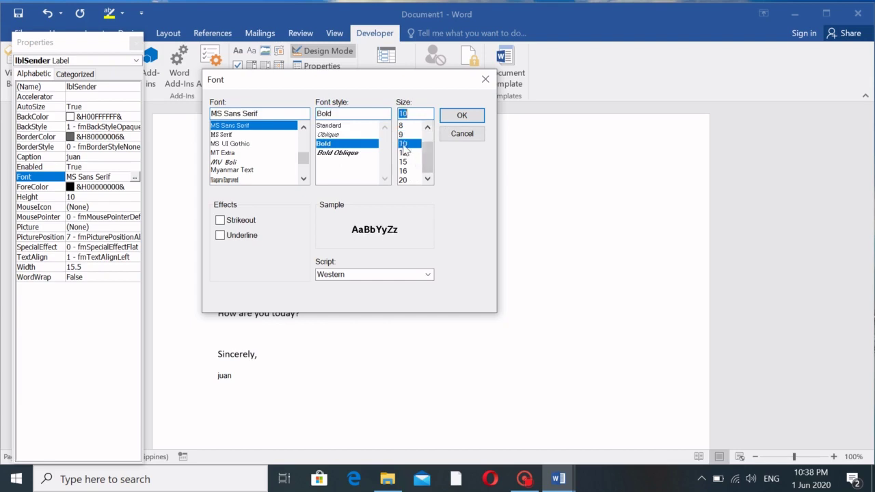
pyautogui.click(461, 116)
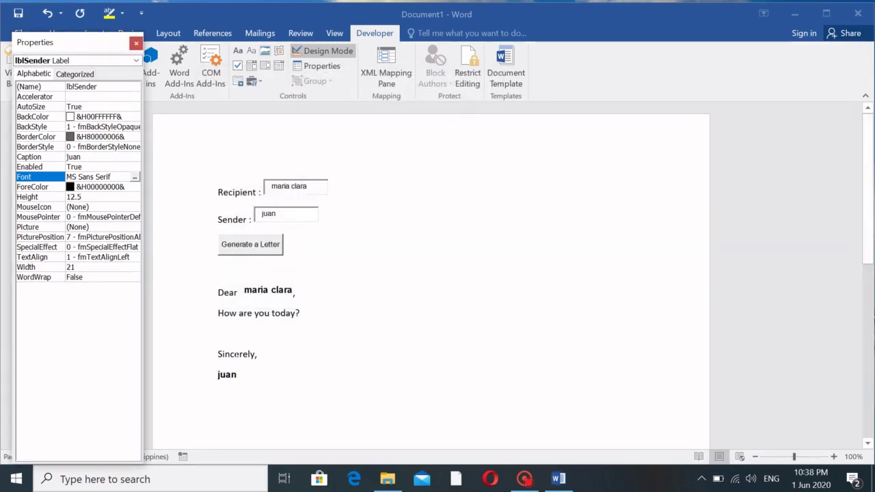
# Step: Turn off Design Mode, add surnames in the Recipient and Sender text boxes, and run Generate a Letter
pyautogui.click(316, 54)
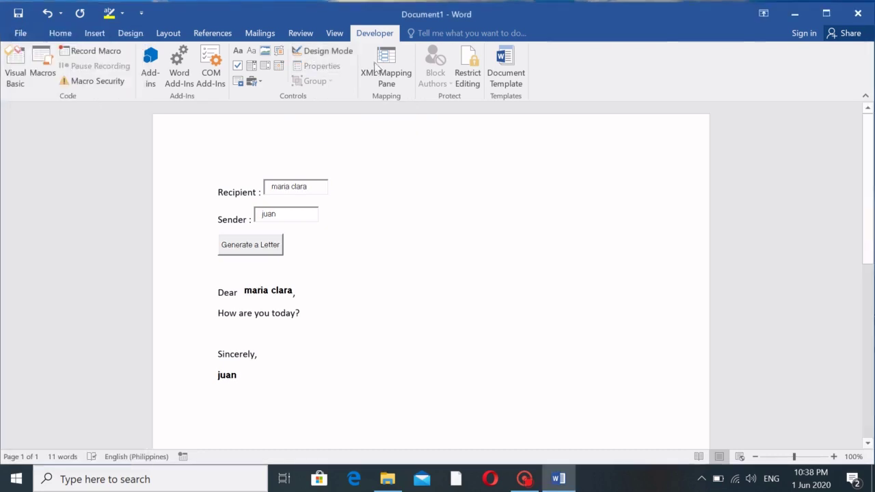
pyautogui.click(251, 250)
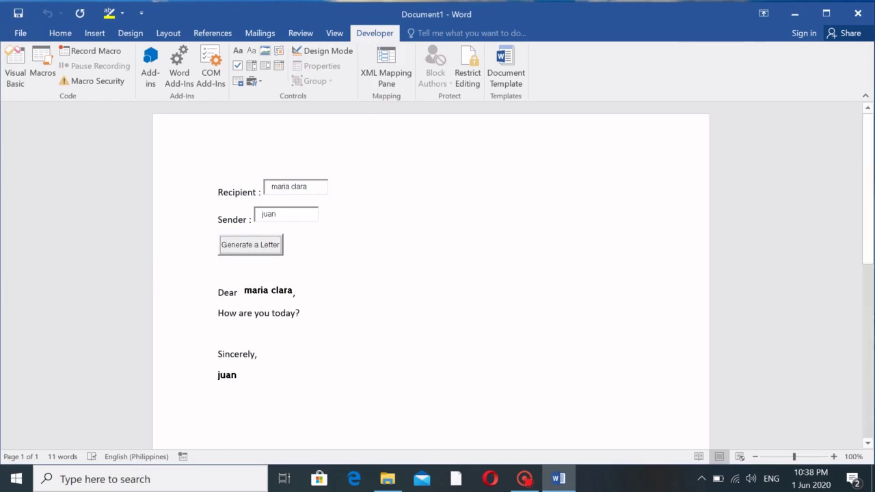
pyautogui.tripleClick(287, 186)
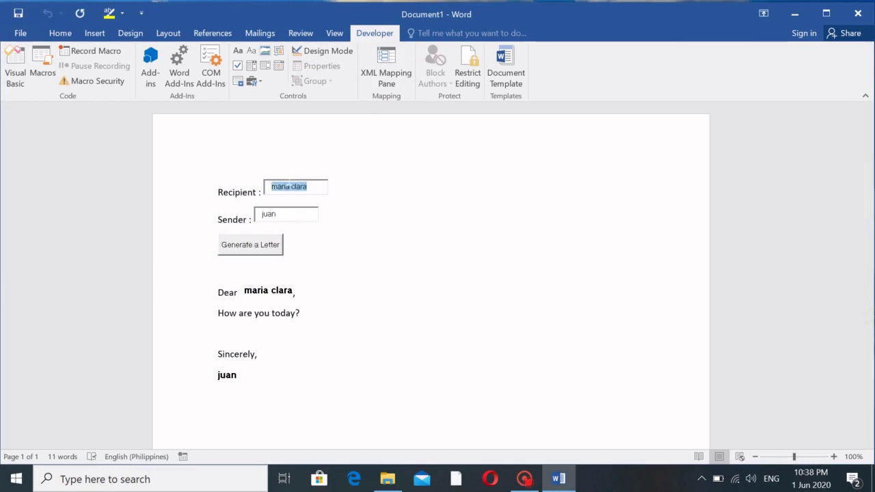
pyautogui.click(308, 185)
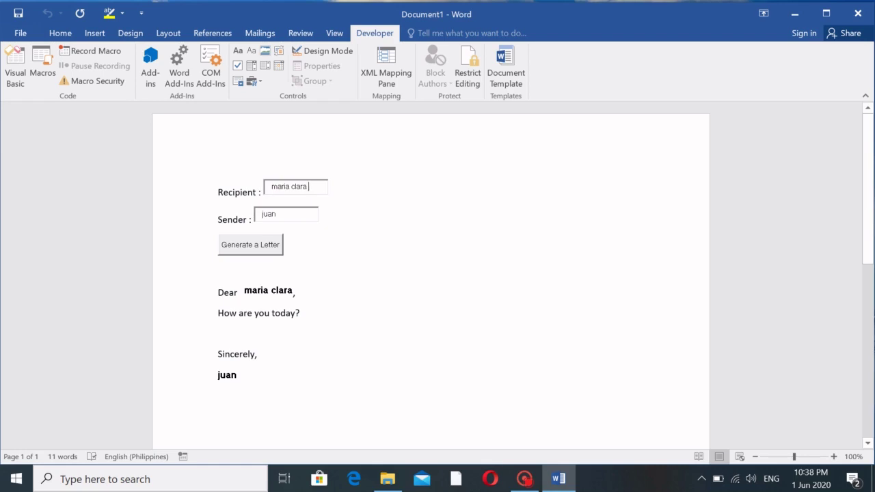
pyautogui.write('makiling')
pyautogui.click(293, 214)
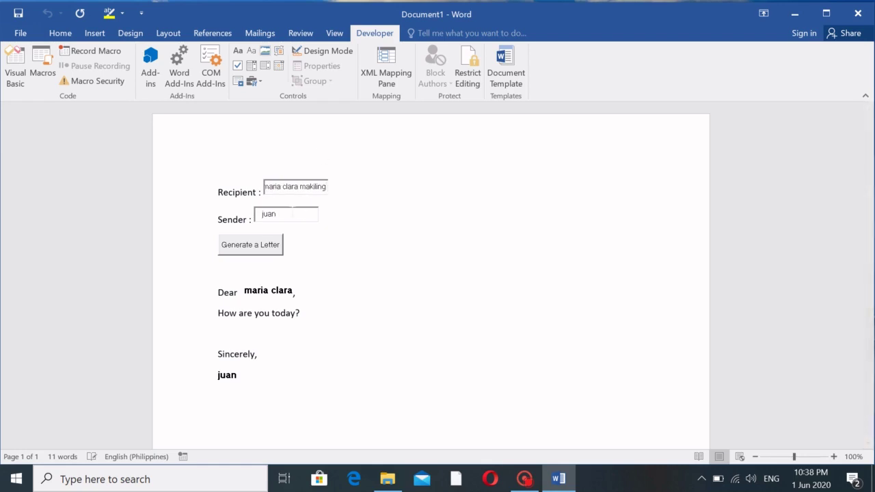
pyautogui.write('dela cruz')
pyautogui.click(270, 247)
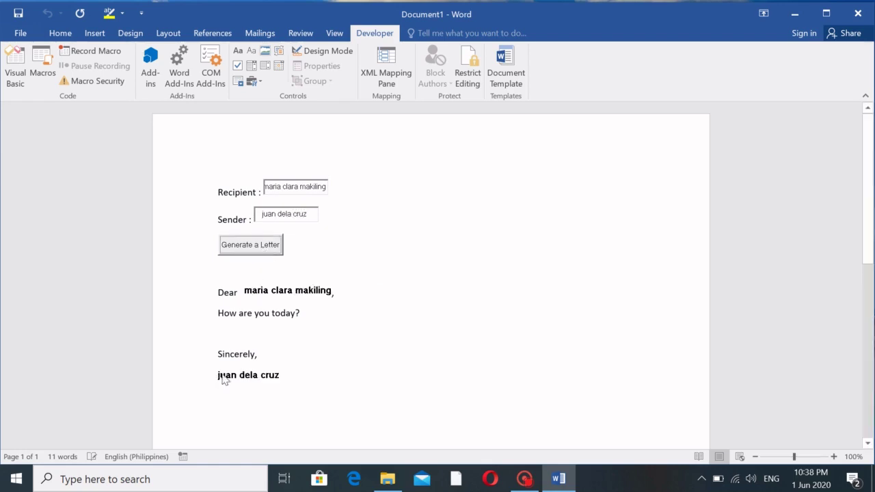